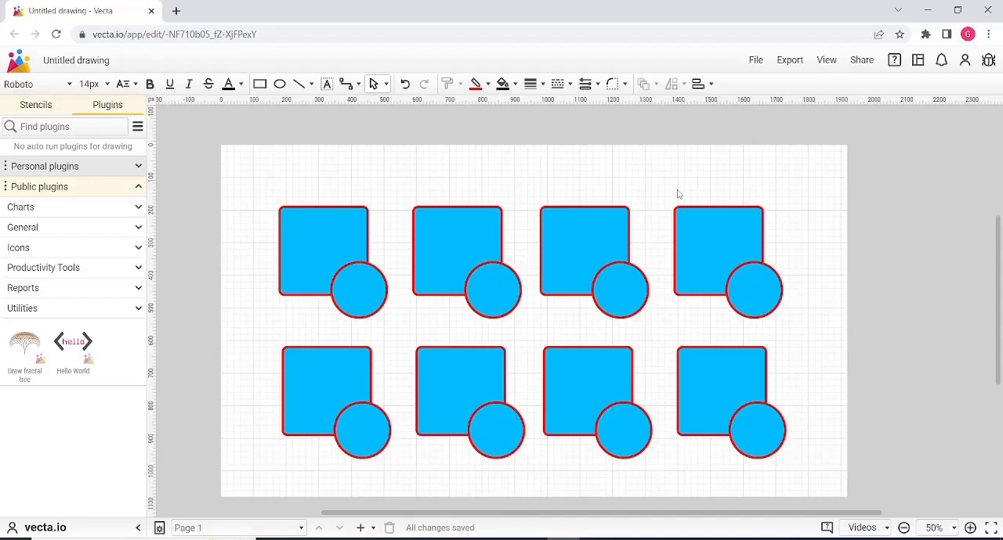
Try moving the square and the circle of the first upper-row pair separately, undoing each move.
{"action": "scroll", "coordinate": [964, 259], "scroll_direction": "down", "scroll_amount": 1}
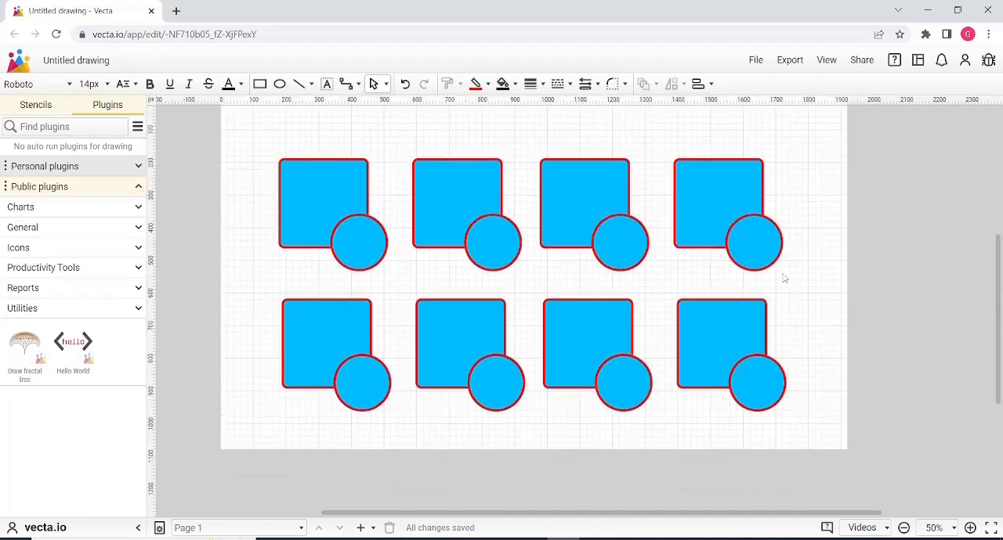
{"action": "scroll", "coordinate": [560, 265], "scroll_direction": "up", "scroll_amount": 1}
{"action": "left_click_drag", "start_coordinate": [321, 238], "coordinate": [239, 215]}
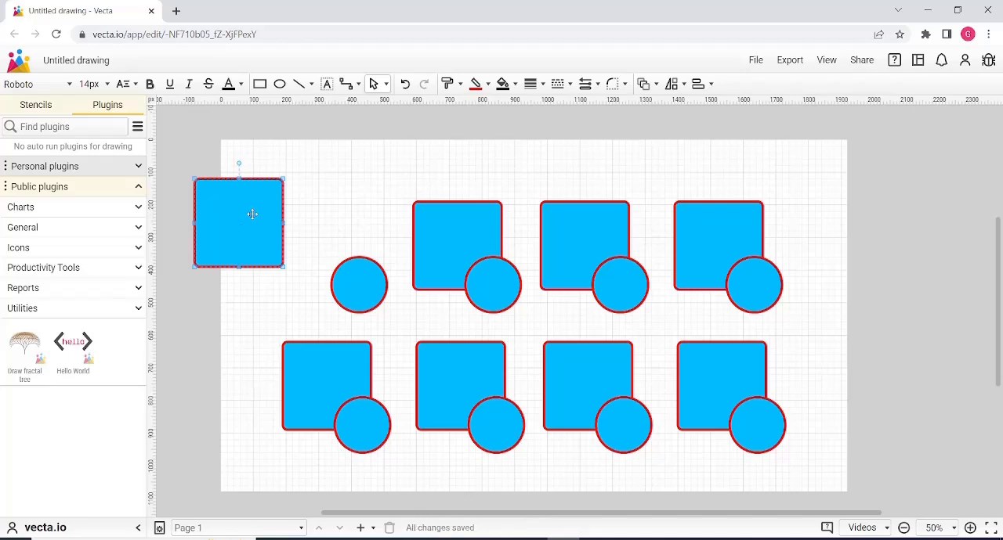
{"action": "key", "text": "ctrl+z"}
{"action": "key", "text": "ctrl+z"}
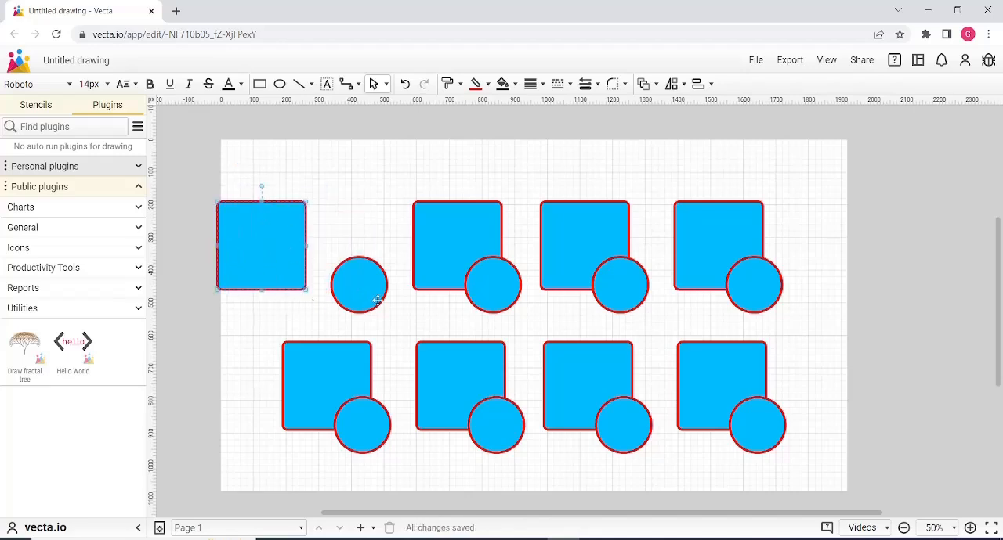
{"action": "key", "text": "ctrl+y"}
{"action": "left_click_drag", "start_coordinate": [374, 290], "coordinate": [412, 213]}
Try moving the square and the circle of the second upper-row pair separately, undoing each move.
{"action": "key", "text": "ctrl+z"}
{"action": "left_click_drag", "start_coordinate": [452, 247], "coordinate": [423, 192]}
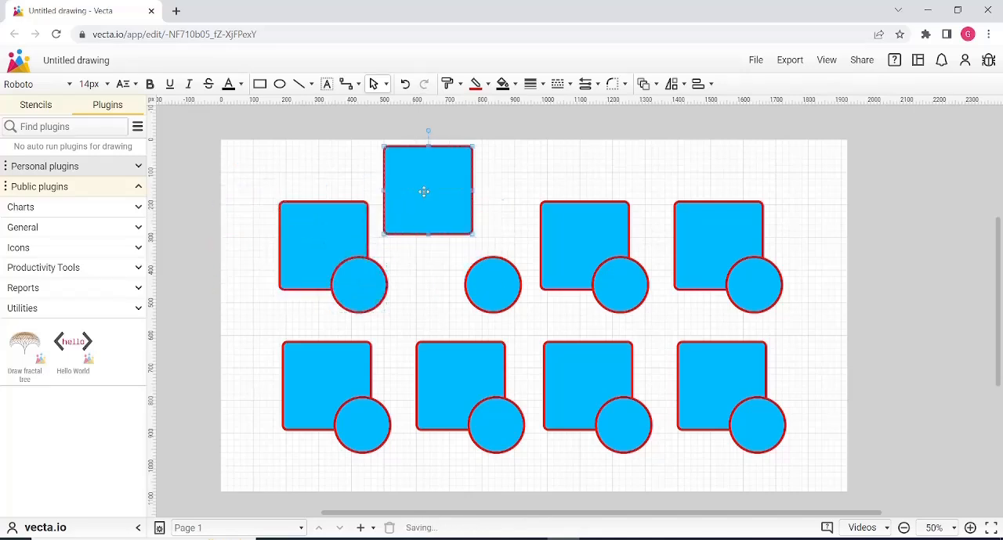
{"action": "key", "text": "ctrl+z"}
{"action": "left_click_drag", "start_coordinate": [480, 279], "coordinate": [508, 239]}
{"action": "key", "text": "ctrl+z"}
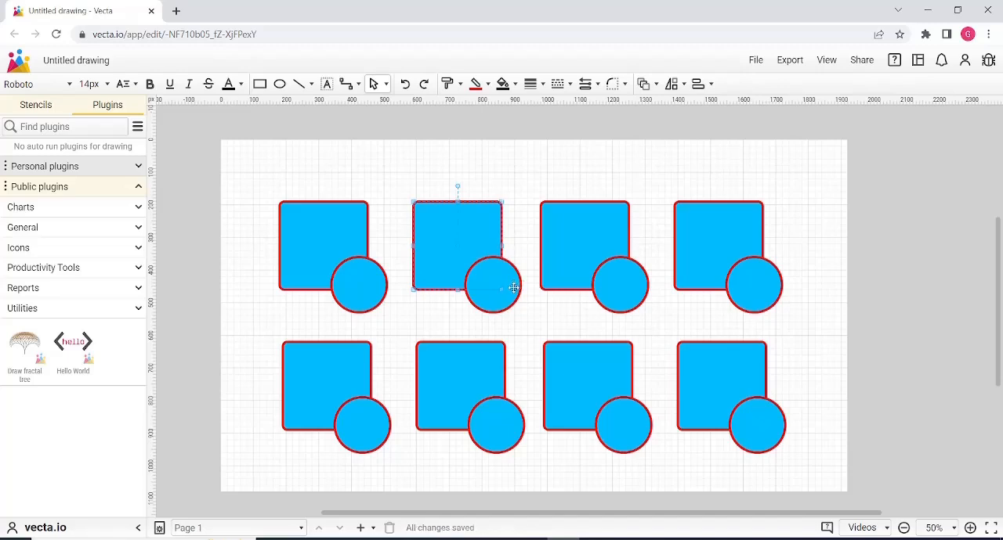
{"action": "left_click_drag", "start_coordinate": [515, 284], "coordinate": [529, 317]}
Try moving the square and the circle of the third upper-row pair separately, undoing each move.
{"action": "key", "text": "ctrl+z"}
{"action": "left_click_drag", "start_coordinate": [585, 228], "coordinate": [568, 188]}
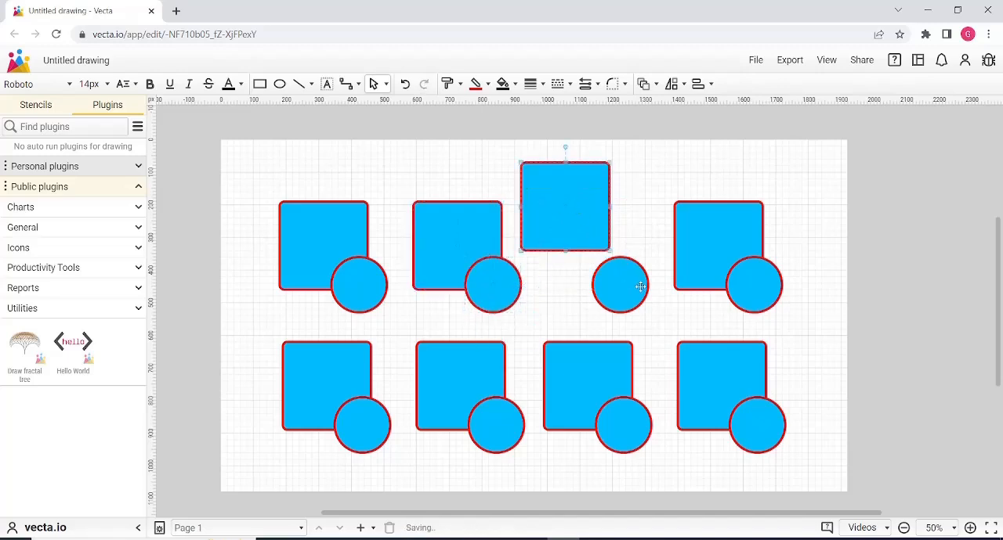
{"action": "key", "text": "ctrl+z"}
{"action": "mouse_move", "coordinate": [629, 288]}
{"action": "left_mouse_down"}
{"action": "mouse_move", "coordinate": [639, 265]}
{"action": "mouse_move", "coordinate": [628, 291]}
{"action": "mouse_move", "coordinate": [639, 286]}
{"action": "left_mouse_up"}
{"action": "key", "text": "ctrl+z"}
{"action": "key", "text": "ctrl+z"}
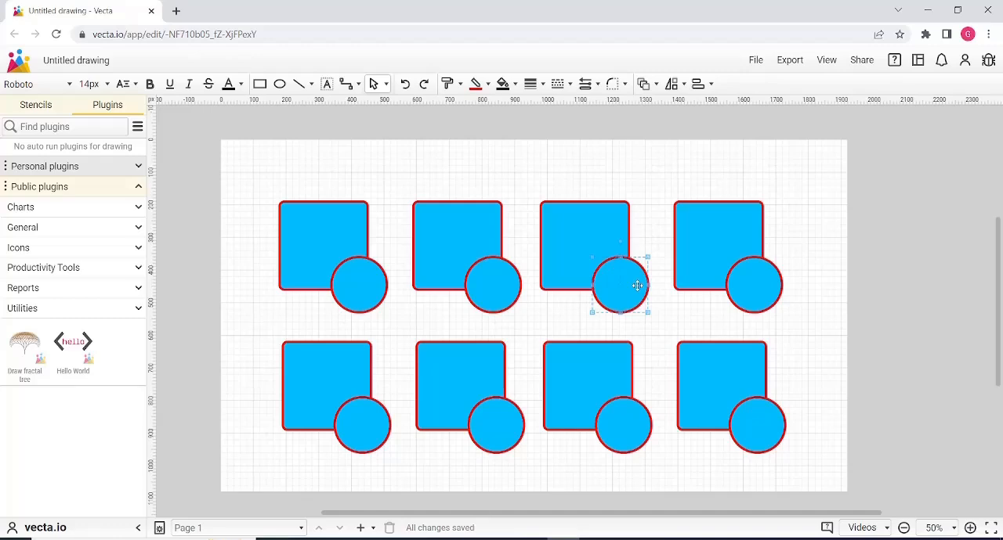
Apply the Fragment operation to the overlapping square and circle of the first upper-row pair.
{"action": "left_click", "coordinate": [346, 231]}
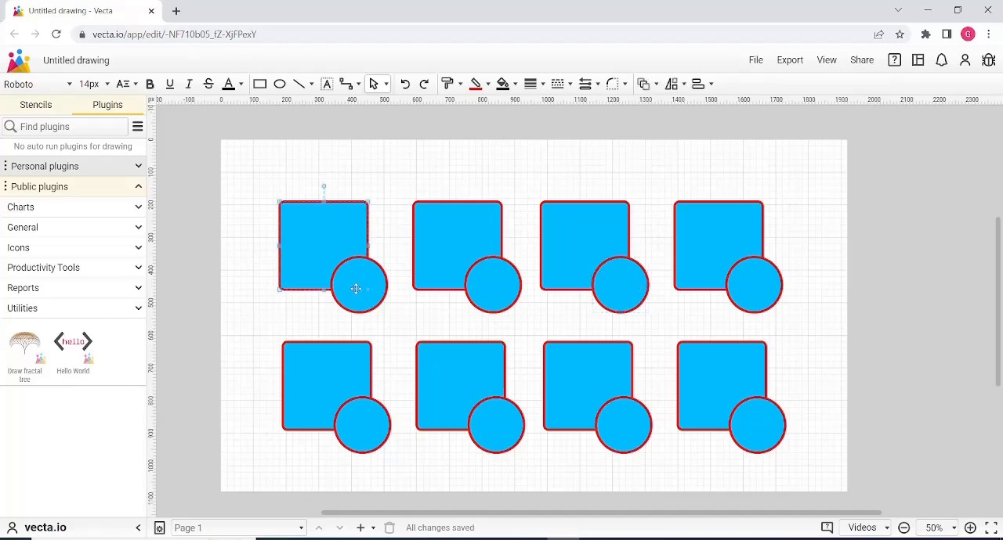
{"action": "key", "text": "Escape"}
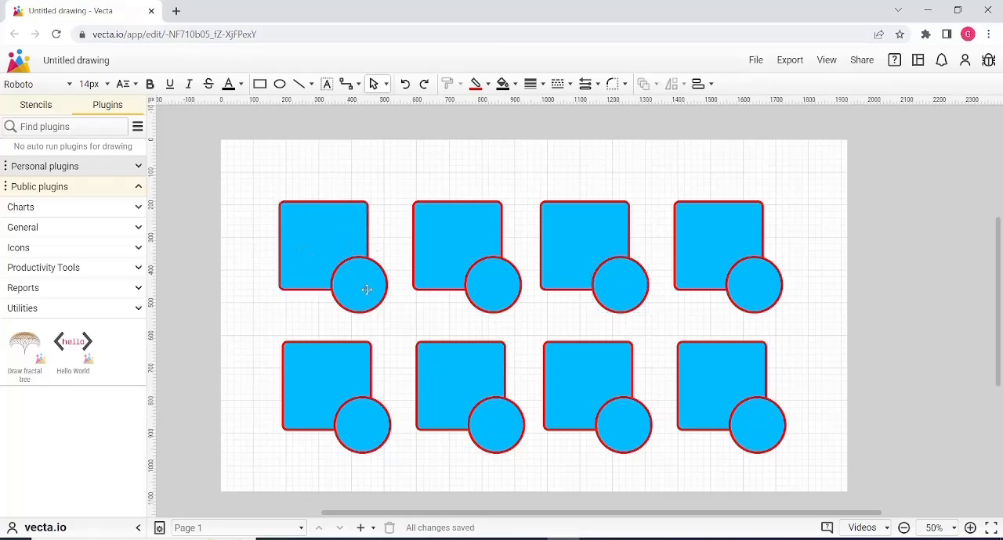
{"action": "left_click", "coordinate": [332, 237]}
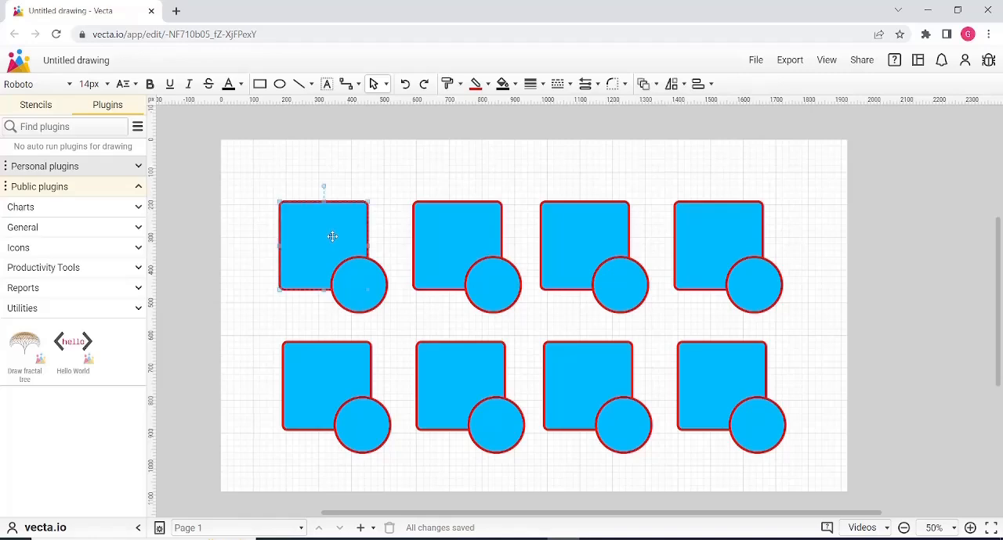
{"action": "left_click", "coordinate": [358, 283], "text": "shift"}
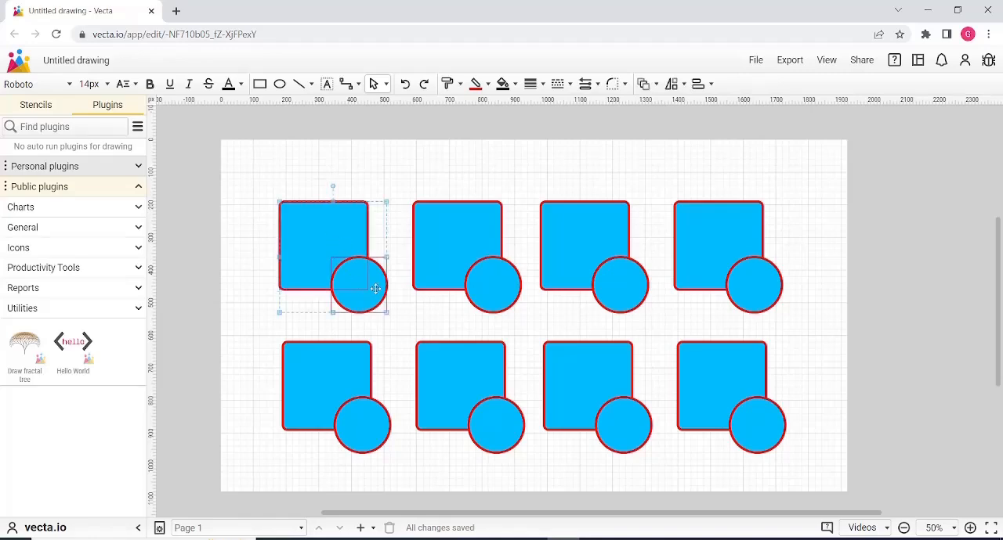
{"action": "left_click_drag", "start_coordinate": [327, 268], "coordinate": [312, 248]}
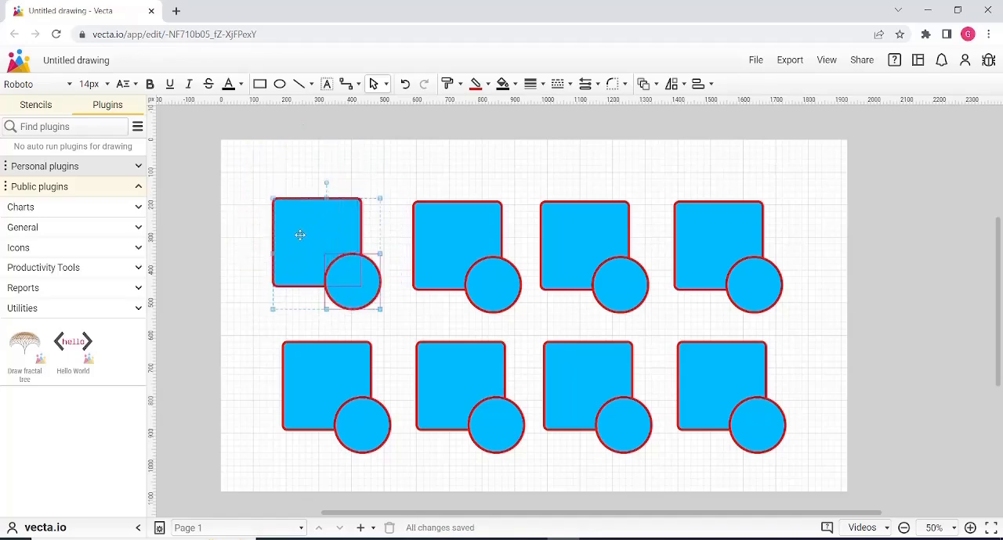
{"action": "key", "text": "ctrl+z"}
{"action": "key", "text": "ctrl+z"}
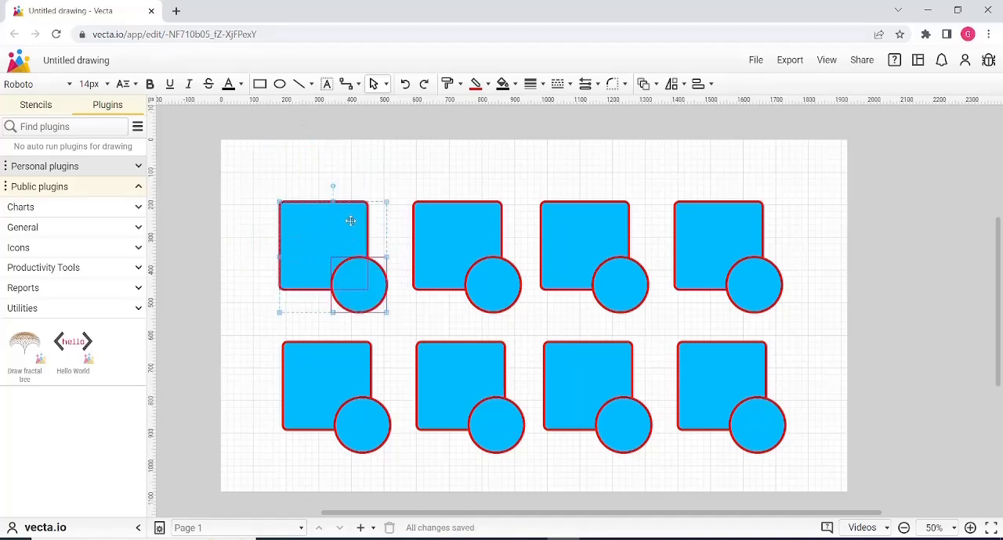
{"action": "right_click", "coordinate": [336, 215]}
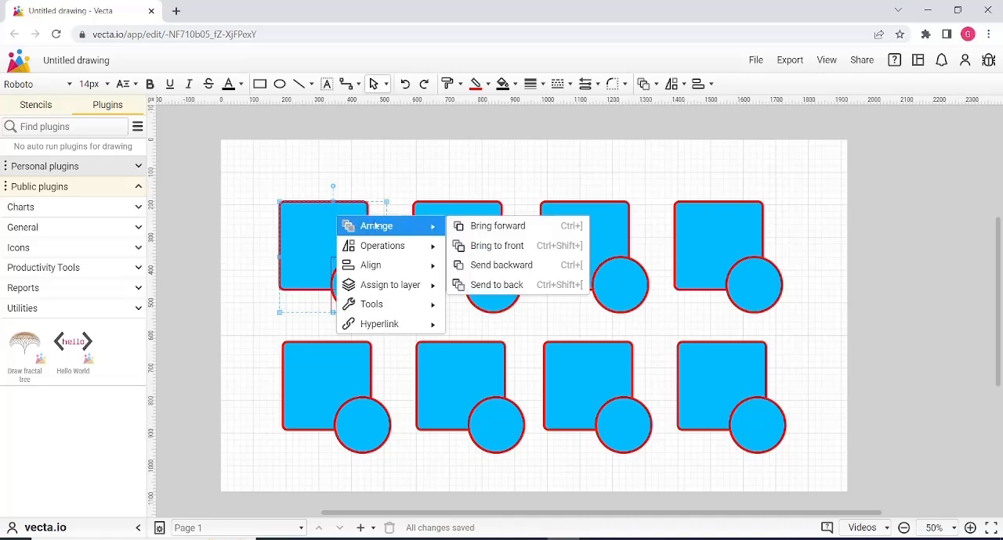
{"action": "mouse_move", "coordinate": [388, 247]}
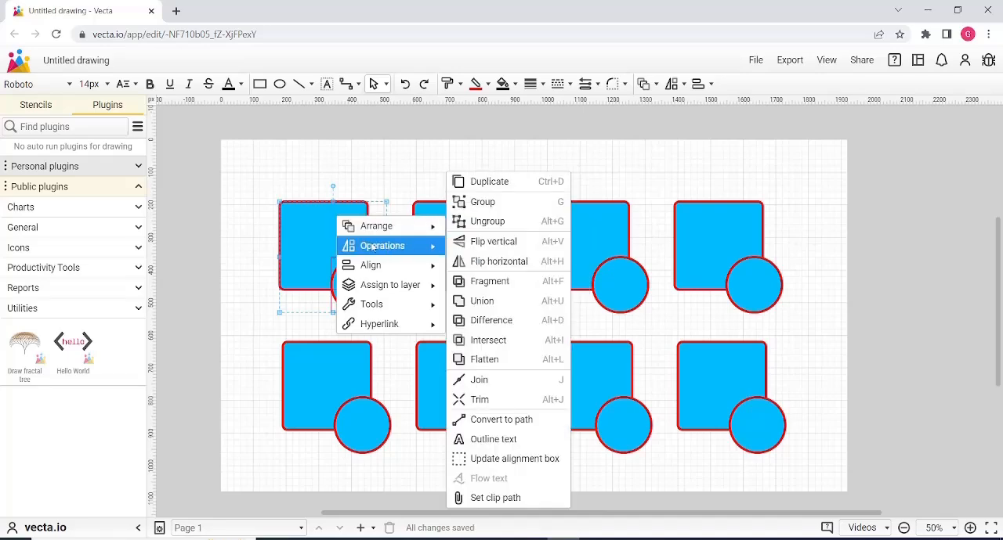
{"action": "left_click", "coordinate": [503, 283]}
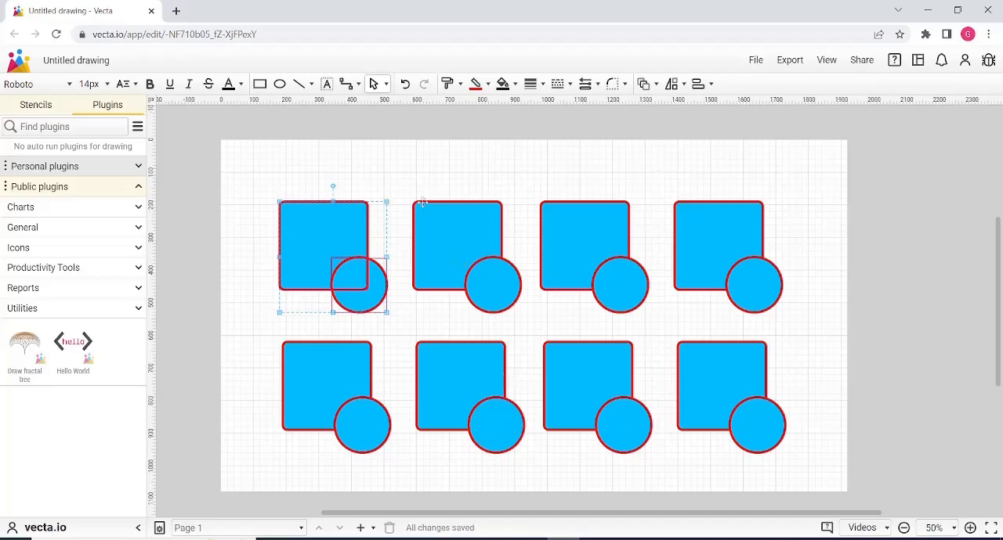
{"action": "left_click", "coordinate": [326, 164]}
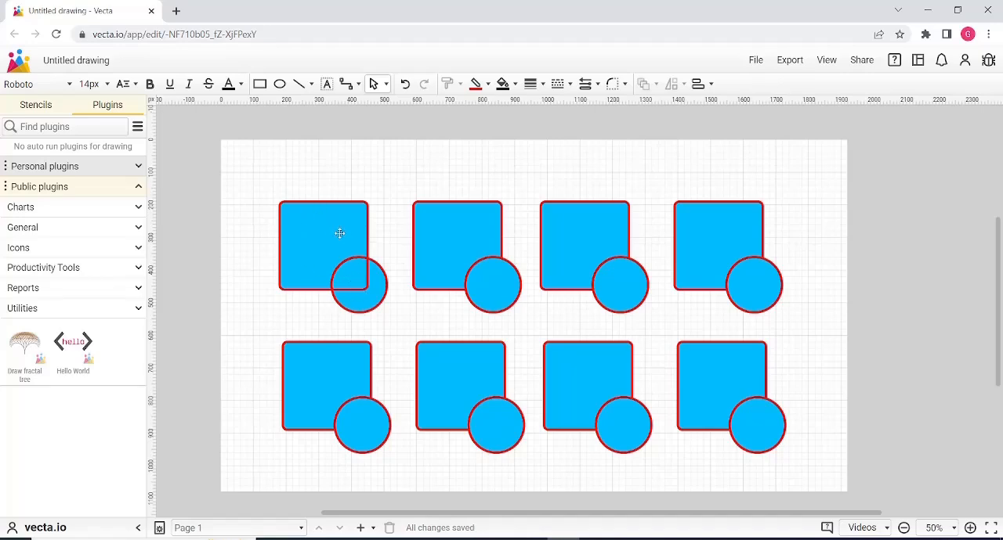
Pull the fragmented square, overlap and circle pieces of the first pair apart one by one, undoing each move.
{"action": "left_click_drag", "start_coordinate": [344, 233], "coordinate": [298, 207]}
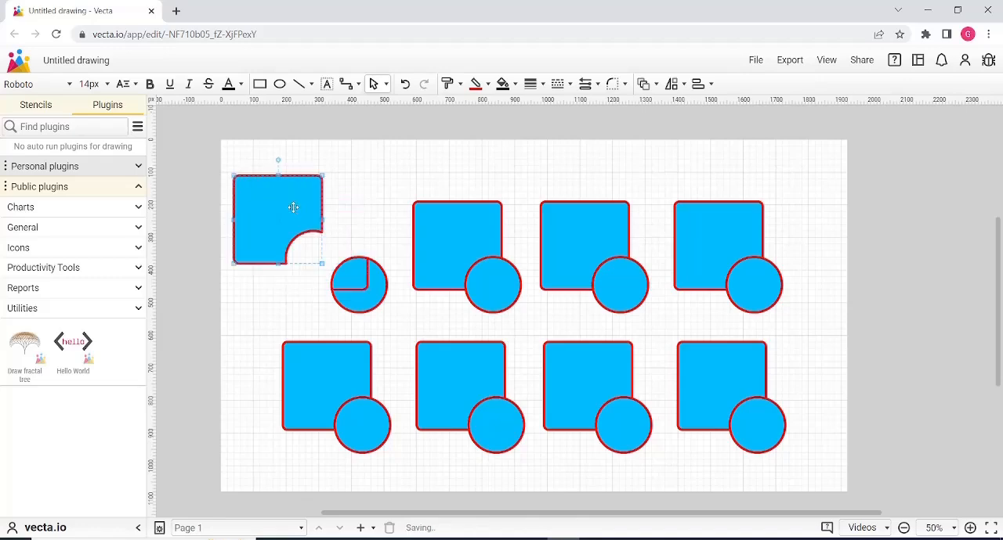
{"action": "key", "text": "ctrl+z"}
{"action": "left_click_drag", "start_coordinate": [370, 277], "coordinate": [389, 200]}
{"action": "key", "text": "ctrl+z"}
{"action": "key", "text": "ctrl+z"}
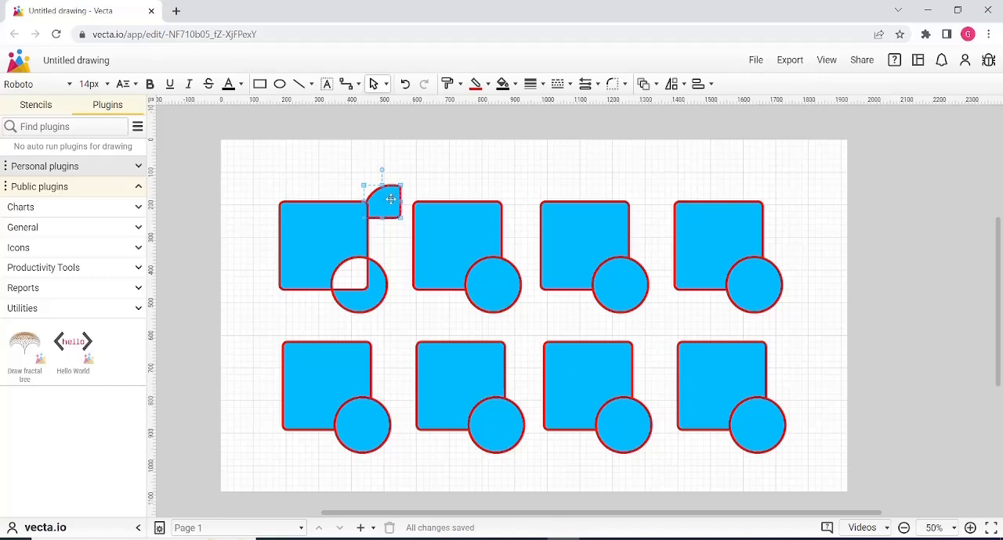
{"action": "key", "text": "ctrl+z"}
{"action": "left_click_drag", "start_coordinate": [320, 225], "coordinate": [271, 195]}
{"action": "key", "text": "ctrl+z"}
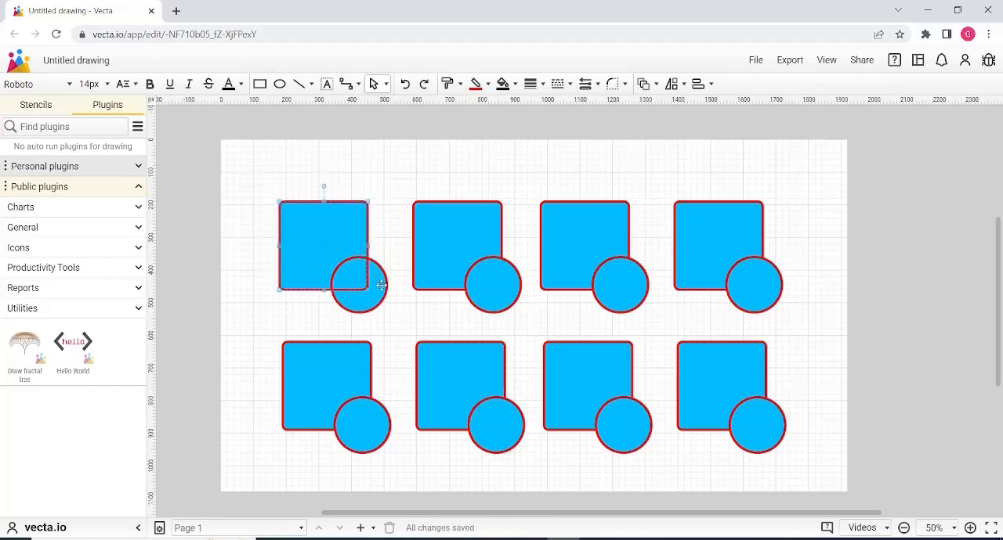
{"action": "left_click_drag", "start_coordinate": [380, 286], "coordinate": [407, 311]}
{"action": "key", "text": "ctrl+z"}
{"action": "left_click", "coordinate": [479, 163]}
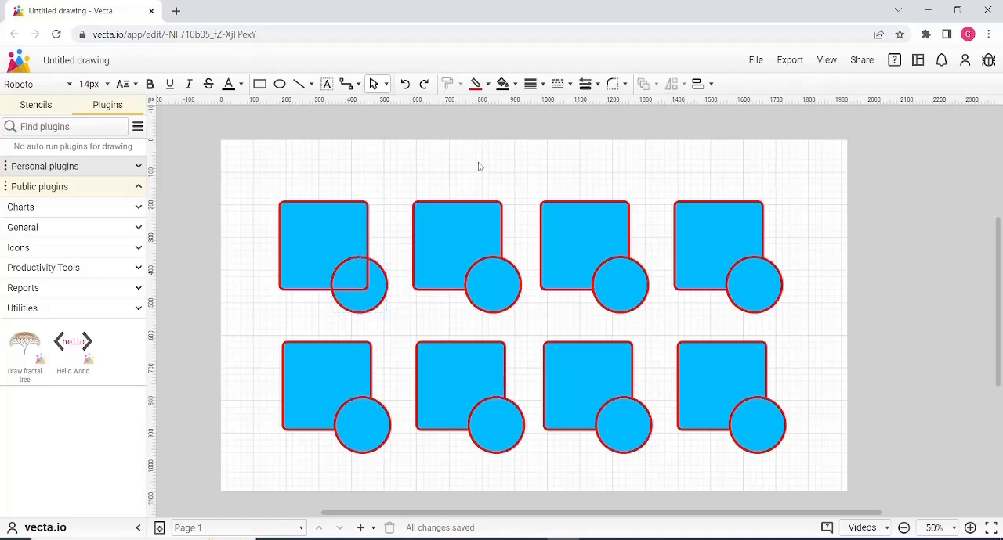
Merge the square and circle of the second upper-row pair with the Union operation.
{"action": "mouse_move", "coordinate": [405, 176]}
{"action": "left_mouse_down"}
{"action": "mouse_move", "coordinate": [470, 282]}
{"action": "mouse_move", "coordinate": [526, 335]}
{"action": "mouse_move", "coordinate": [523, 324]}
{"action": "left_mouse_up"}
{"action": "left_click_drag", "start_coordinate": [475, 235], "coordinate": [472, 190]}
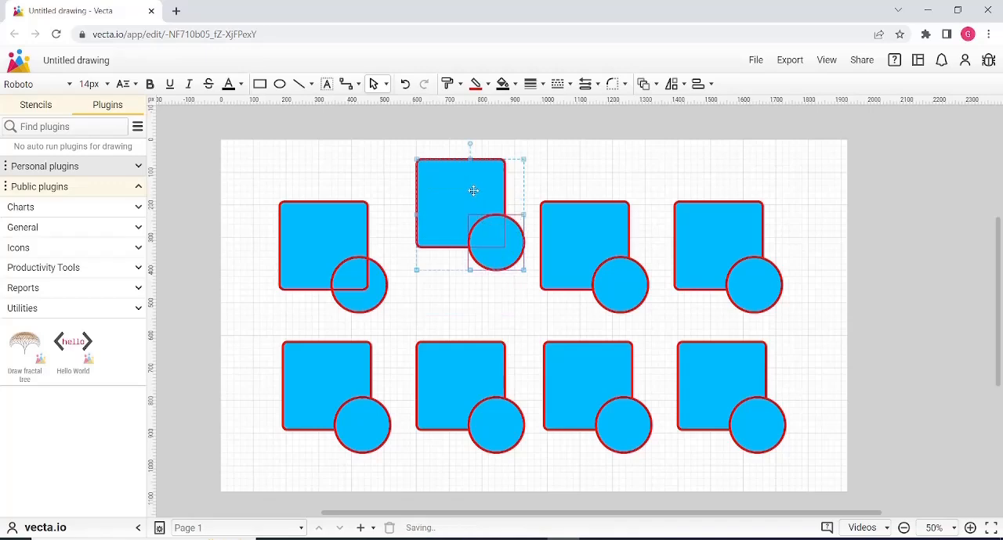
{"action": "key", "text": "ctrl+z"}
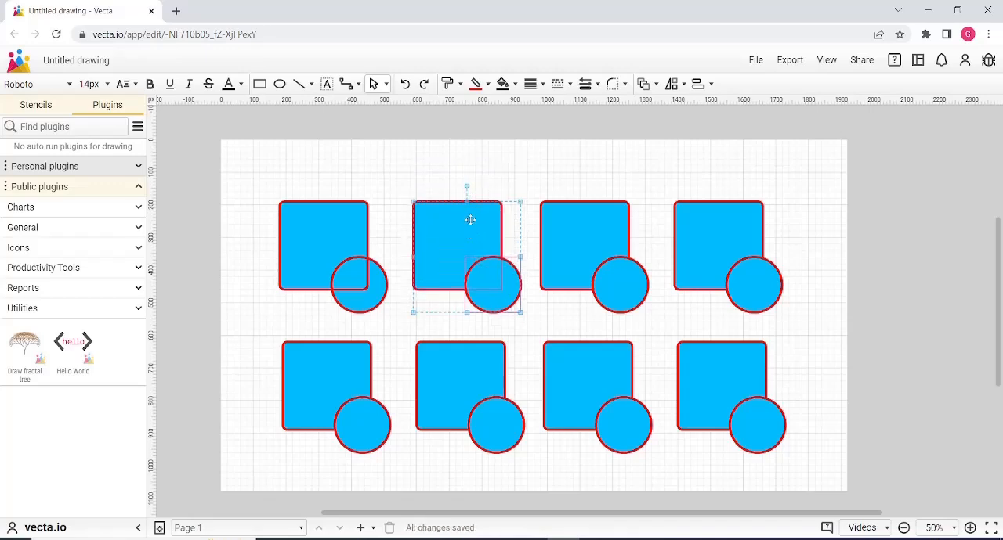
{"action": "right_click", "coordinate": [464, 218]}
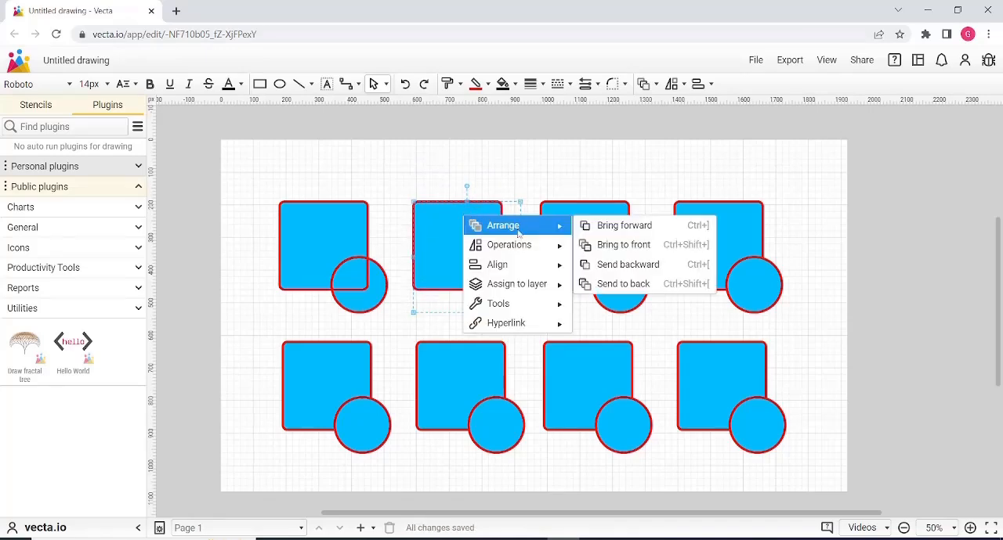
{"action": "mouse_move", "coordinate": [518, 246]}
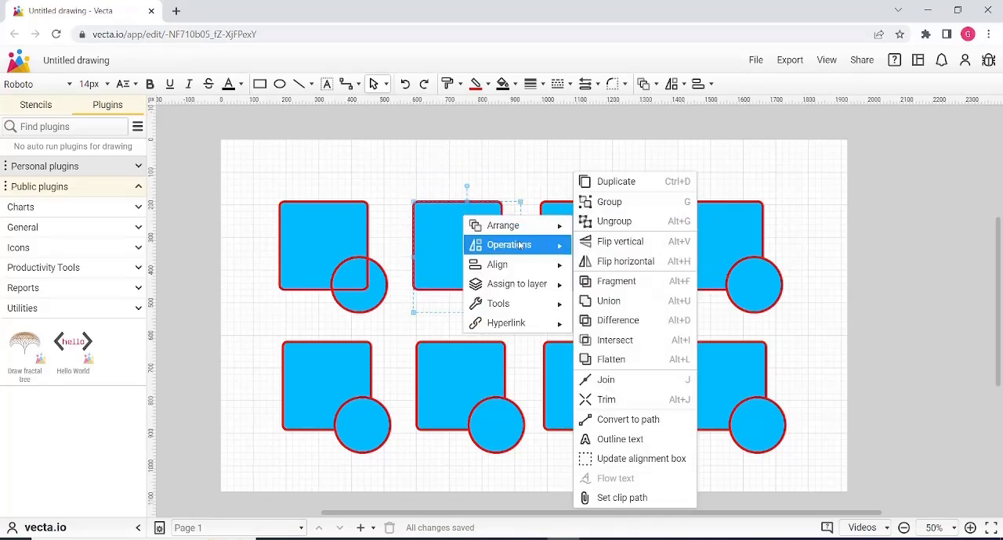
{"action": "left_click", "coordinate": [610, 301]}
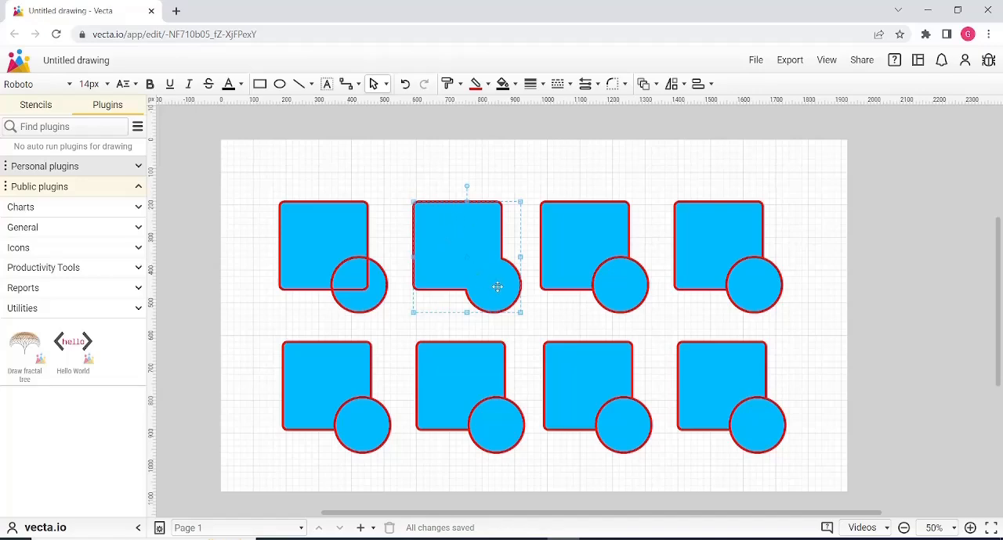
{"action": "left_click", "coordinate": [509, 161]}
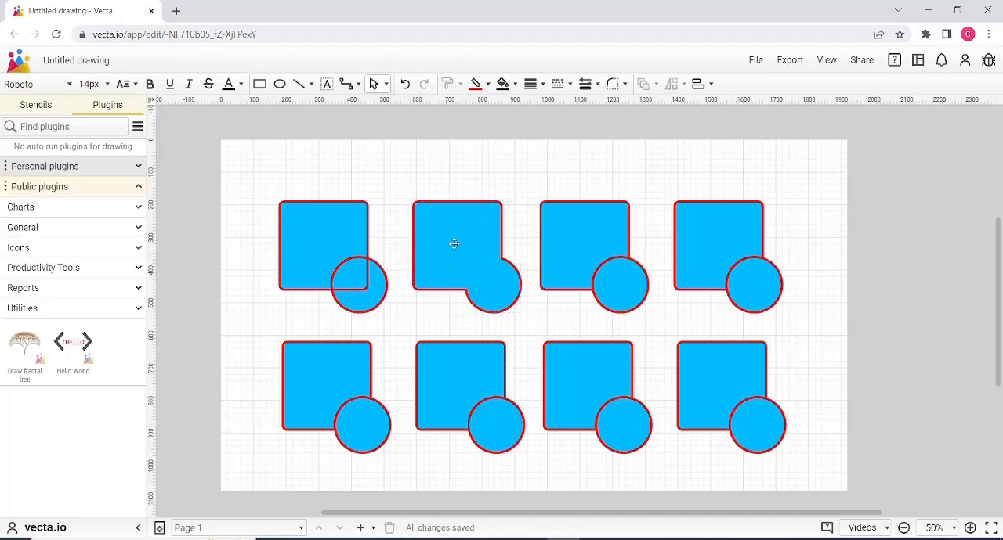
Move the merged second shape of the upper row slightly, undo the move and clear the selection.
{"action": "left_click_drag", "start_coordinate": [461, 226], "coordinate": [473, 232]}
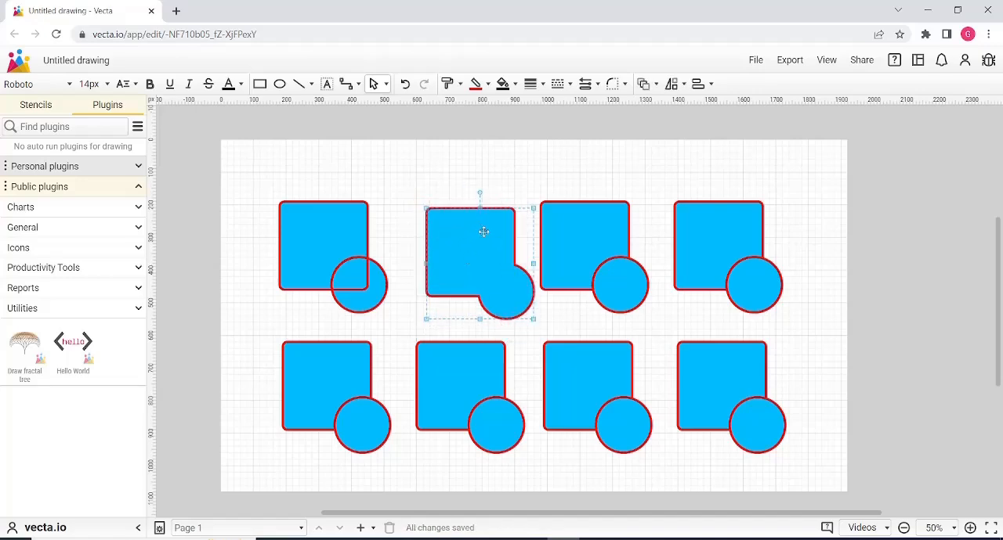
{"action": "key", "text": "ctrl+z"}
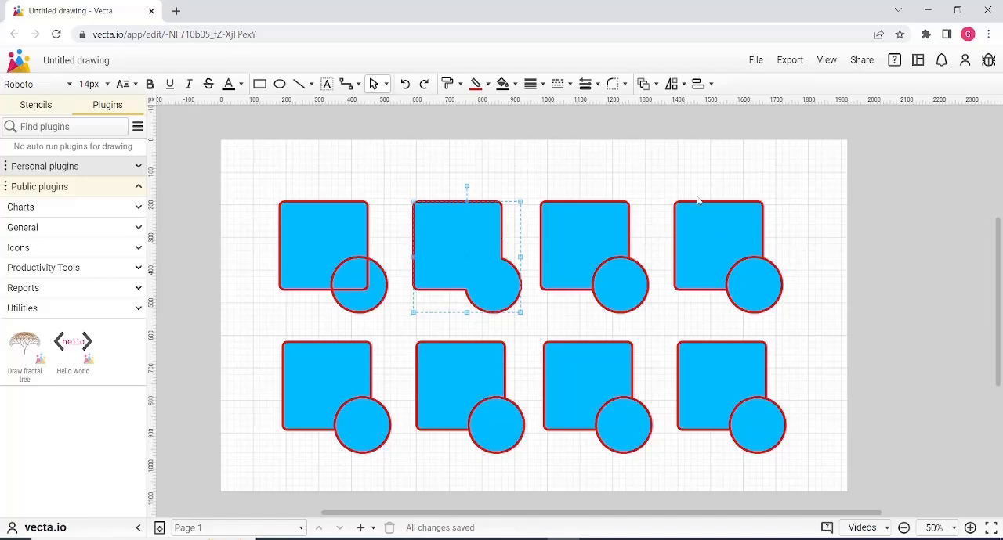
{"action": "left_click", "coordinate": [615, 180]}
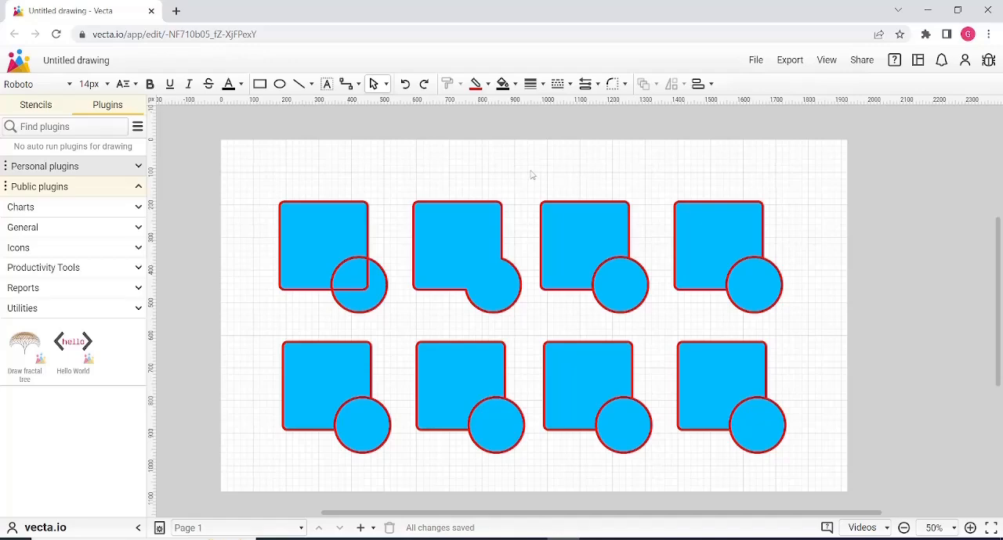
Apply the Difference operation to the overlapping square and circle of the third upper-row pair.
{"action": "left_click_drag", "start_coordinate": [525, 176], "coordinate": [638, 320]}
{"action": "left_click_drag", "start_coordinate": [624, 280], "coordinate": [592, 213]}
{"action": "key", "text": "ctrl+z"}
{"action": "key", "text": "ctrl+z"}
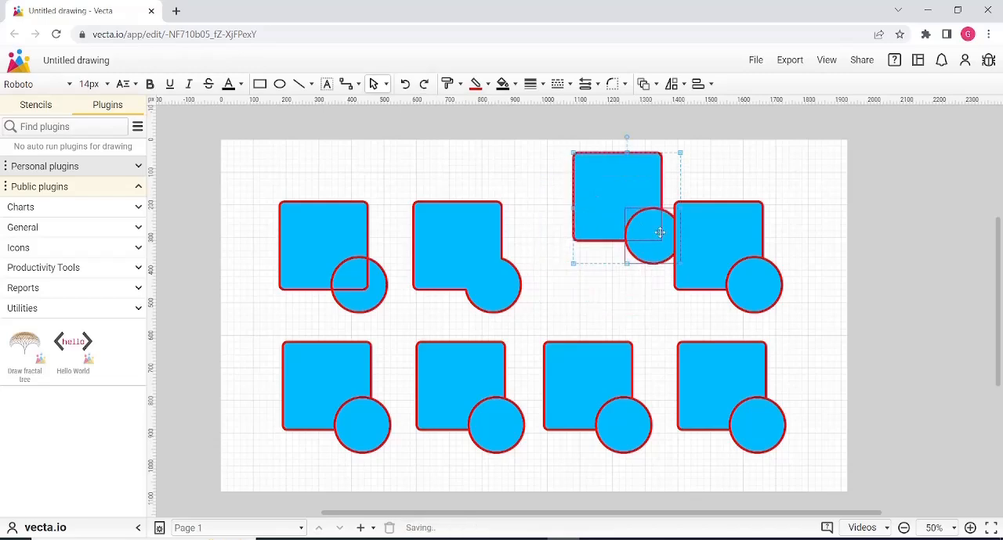
{"action": "key", "text": "ctrl+z"}
{"action": "right_click", "coordinate": [589, 219]}
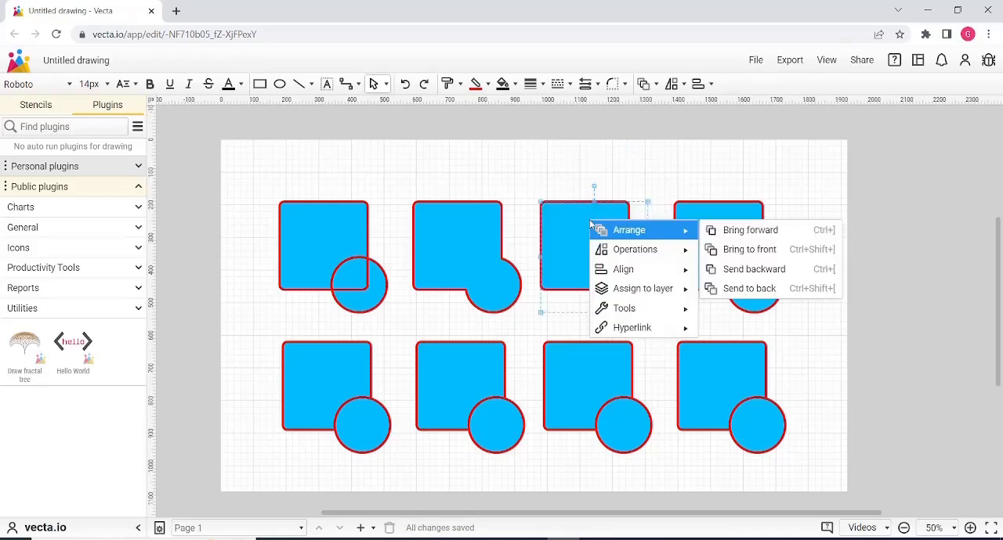
{"action": "mouse_move", "coordinate": [662, 254]}
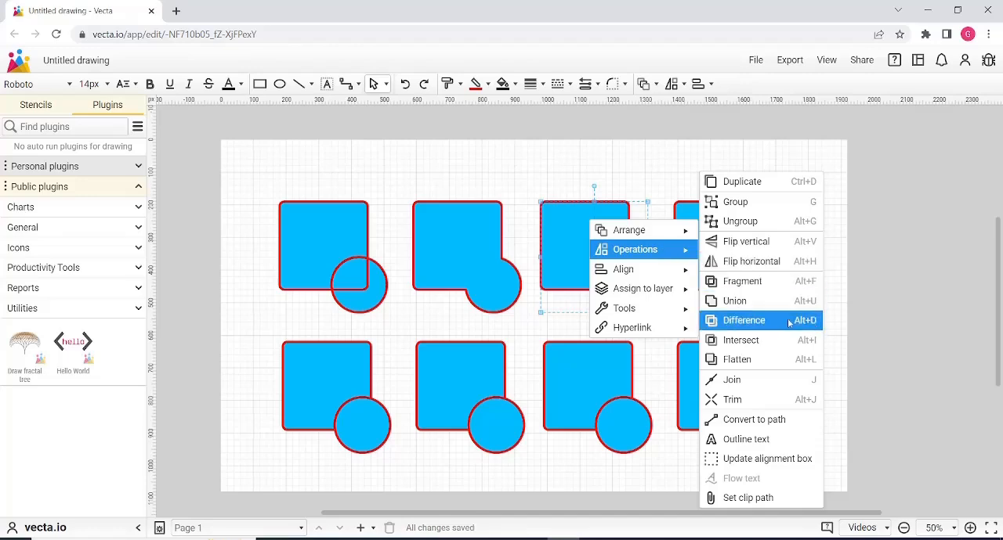
{"action": "left_click", "coordinate": [764, 320]}
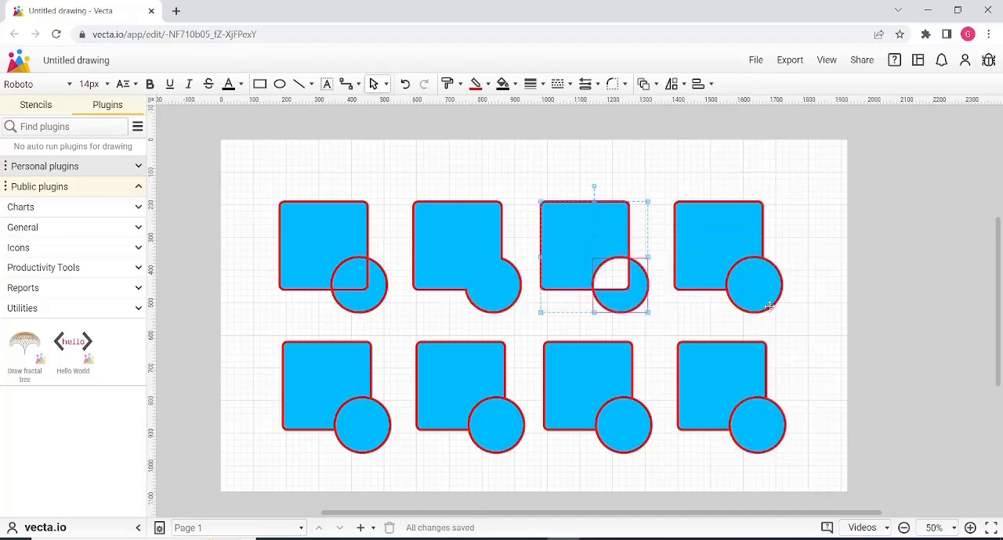
{"action": "left_click", "coordinate": [872, 251]}
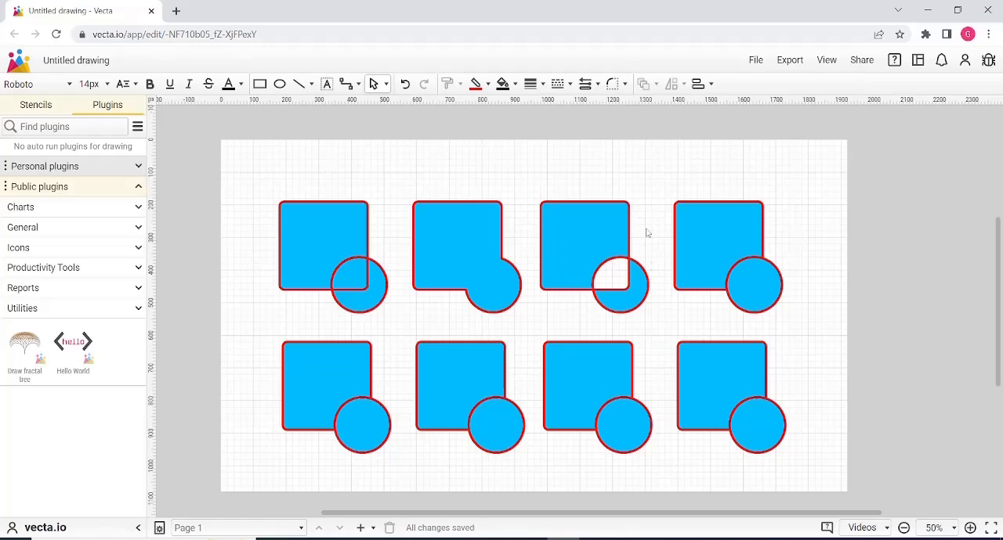
Select the square and the remaining circle piece of the third upper-row shape in turn, and clear the selection.
{"action": "left_click", "coordinate": [568, 231]}
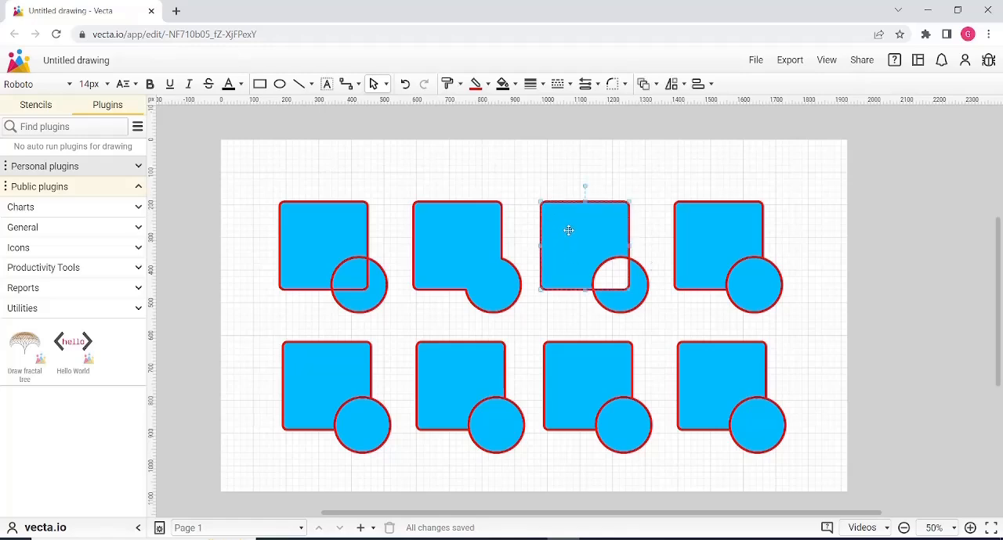
{"action": "left_click", "coordinate": [640, 297]}
{"action": "left_click", "coordinate": [588, 230]}
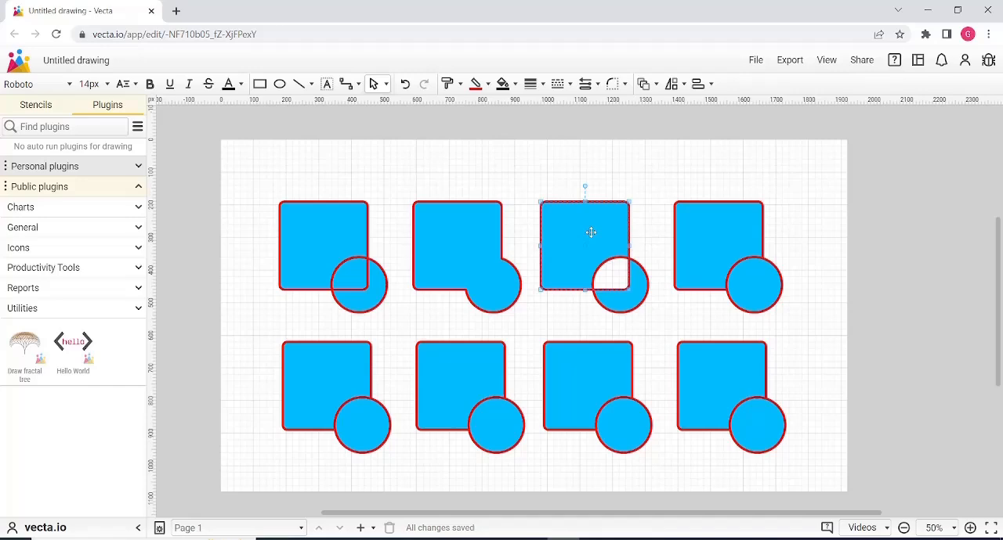
{"action": "left_click", "coordinate": [641, 298]}
{"action": "left_click", "coordinate": [802, 214]}
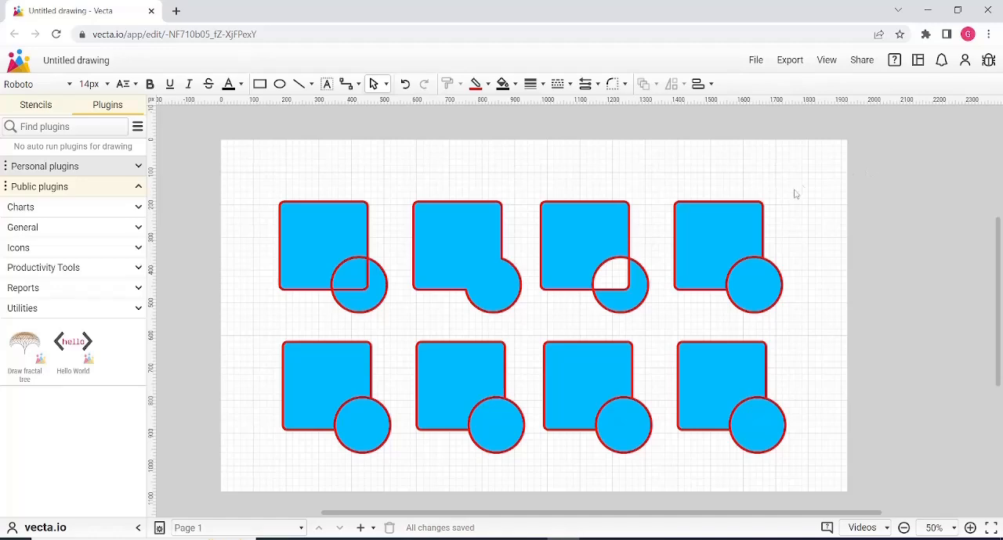
Apply the Intersect operation to the overlapping square and circle of the fourth upper-row pair and clear the selection.
{"action": "left_click", "coordinate": [727, 234]}
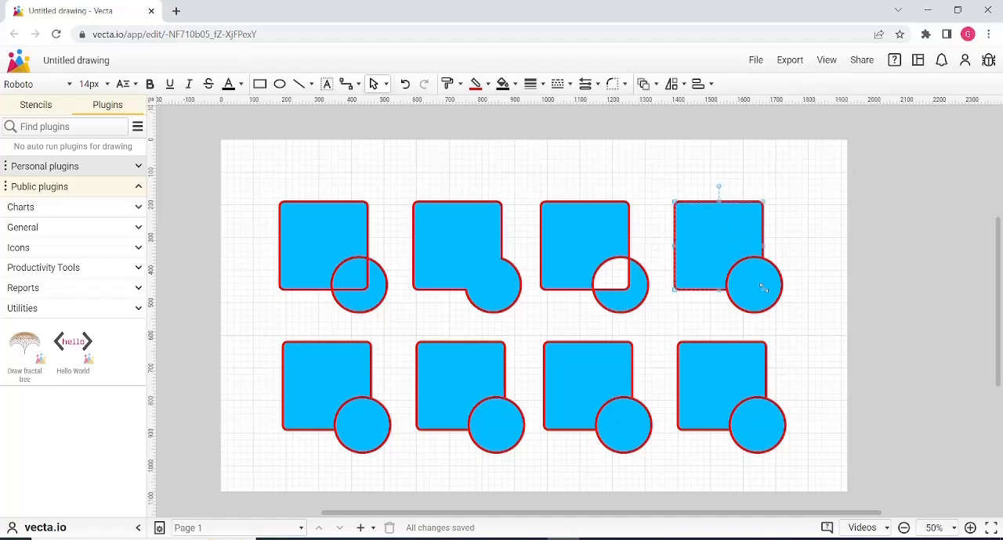
{"action": "left_click", "coordinate": [746, 269], "text": "shift"}
{"action": "mouse_move", "coordinate": [738, 231]}
{"action": "left_mouse_down"}
{"action": "mouse_move", "coordinate": [809, 209]}
{"action": "mouse_move", "coordinate": [772, 228]}
{"action": "mouse_move", "coordinate": [722, 226]}
{"action": "left_mouse_up"}
{"action": "key", "text": "ctrl+z"}
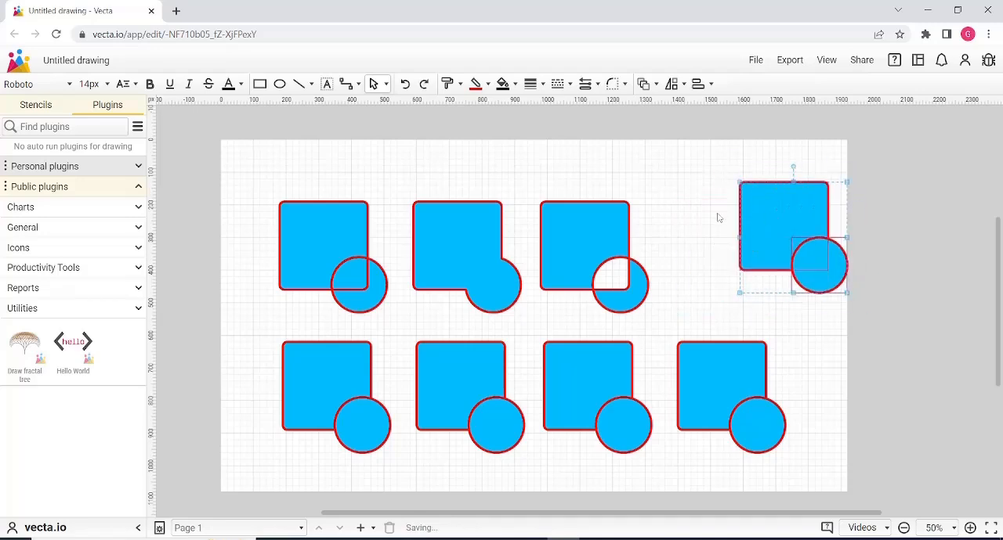
{"action": "key", "text": "ctrl+z"}
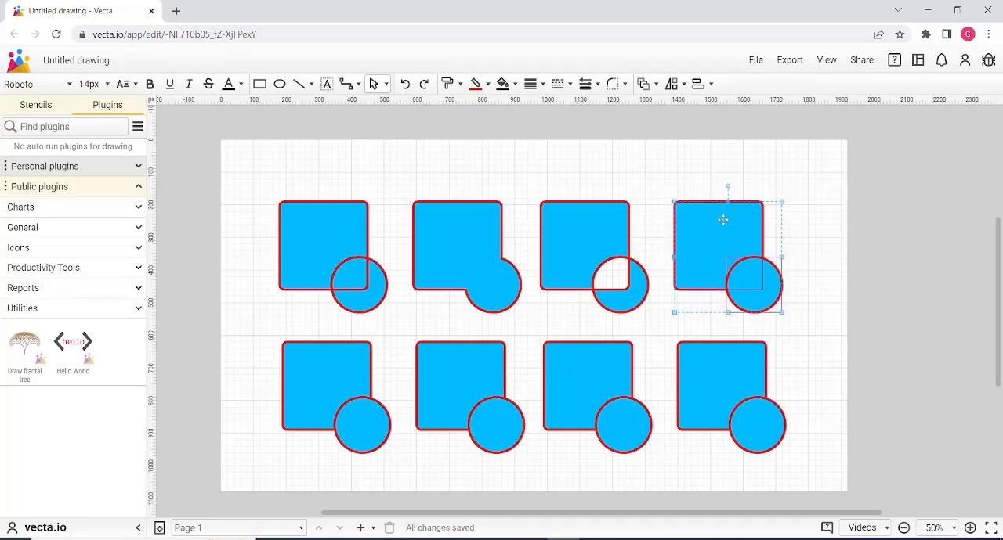
{"action": "right_click", "coordinate": [722, 220]}
{"action": "mouse_move", "coordinate": [773, 268]}
{"action": "mouse_move", "coordinate": [777, 252]}
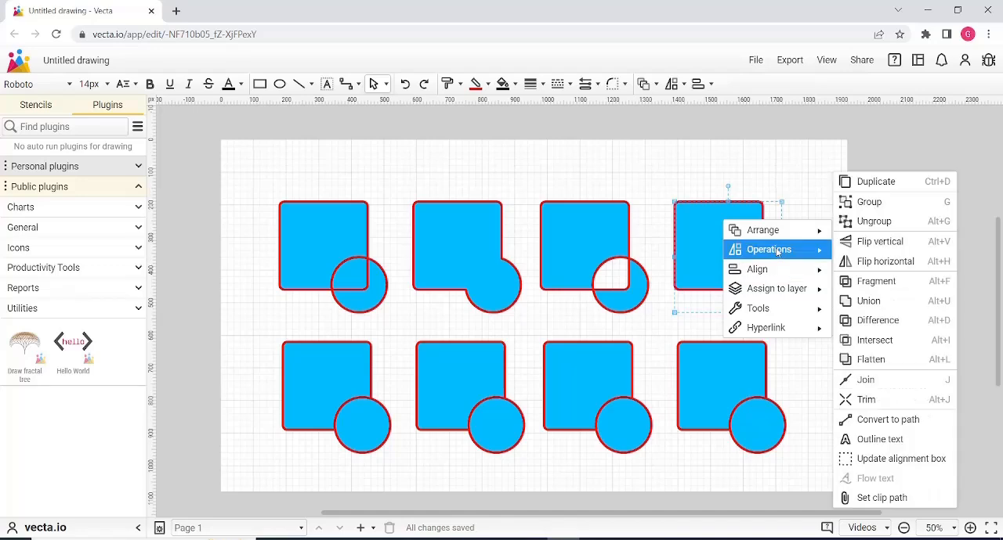
{"action": "left_click", "coordinate": [882, 342]}
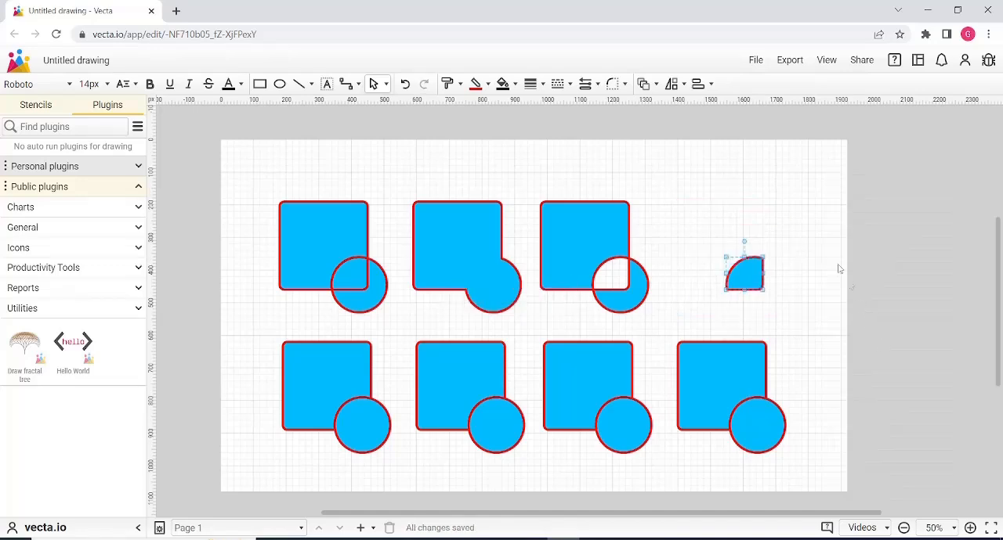
{"action": "left_click", "coordinate": [814, 225]}
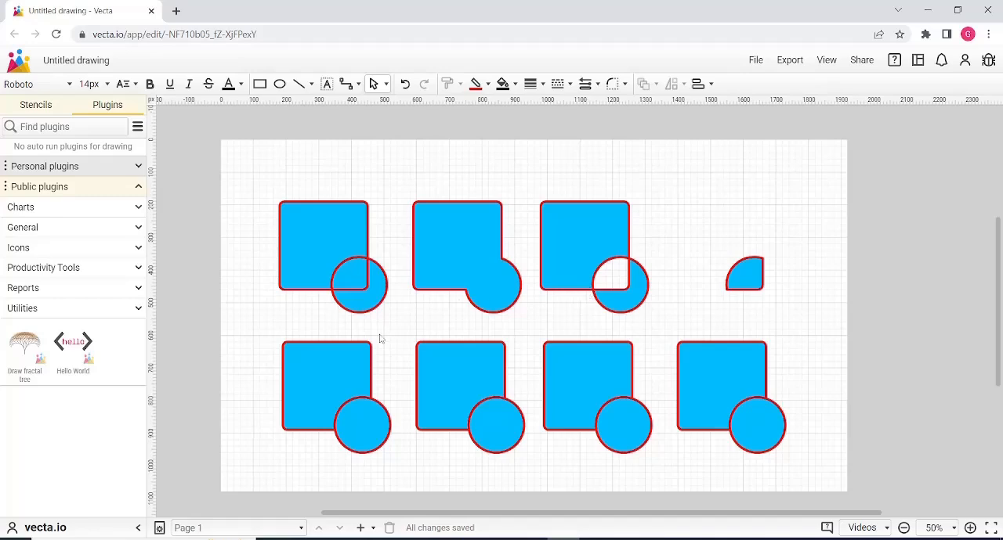
Apply the Flatten operation to the overlapping square and circle of the first lower-row pair and clear the selection.
{"action": "left_click_drag", "start_coordinate": [263, 331], "coordinate": [376, 462]}
{"action": "left_click", "coordinate": [361, 423], "text": "shift"}
{"action": "mouse_move", "coordinate": [365, 428]}
{"action": "left_mouse_down"}
{"action": "mouse_move", "coordinate": [369, 444]}
{"action": "mouse_move", "coordinate": [362, 414]}
{"action": "left_mouse_up"}
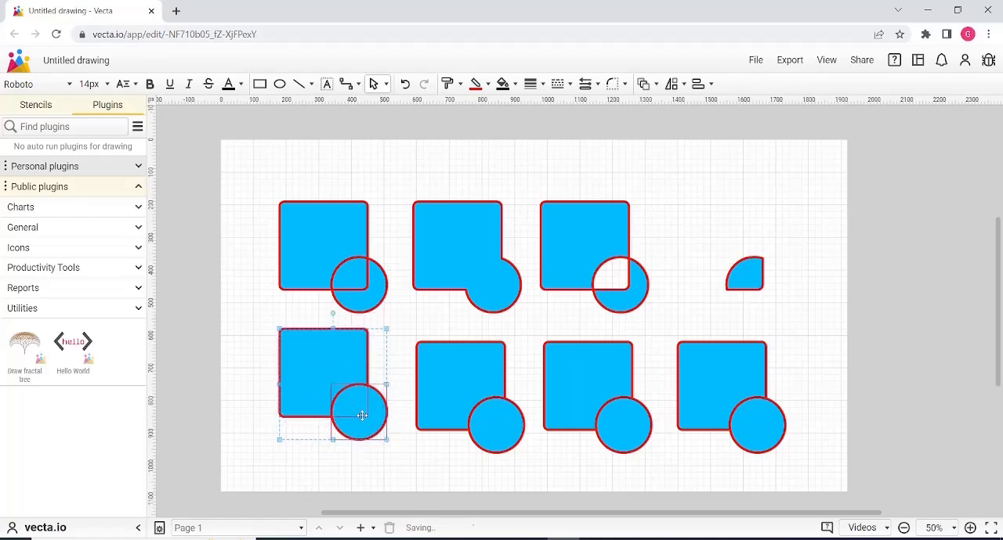
{"action": "key", "text": "ctrl+z"}
{"action": "right_click", "coordinate": [349, 354]}
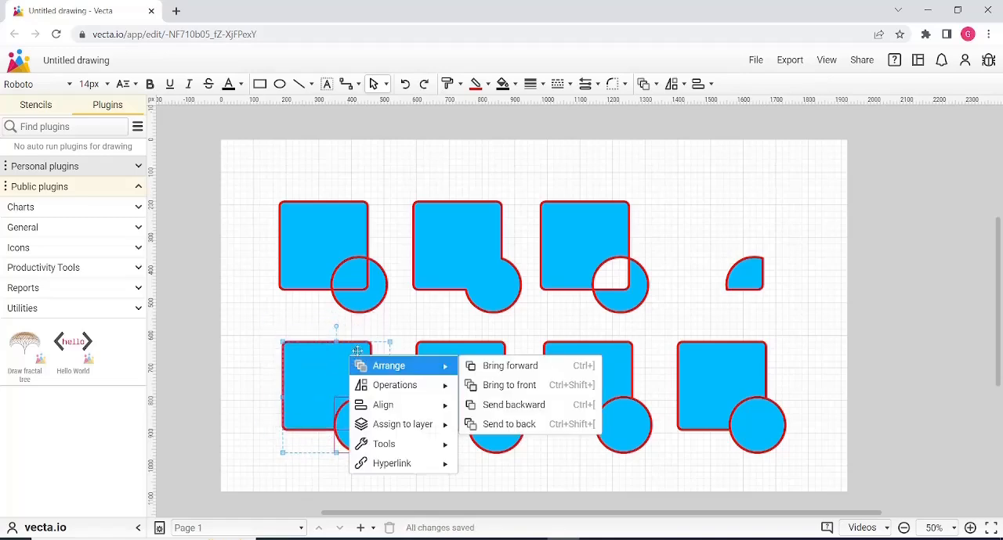
{"action": "mouse_move", "coordinate": [420, 380]}
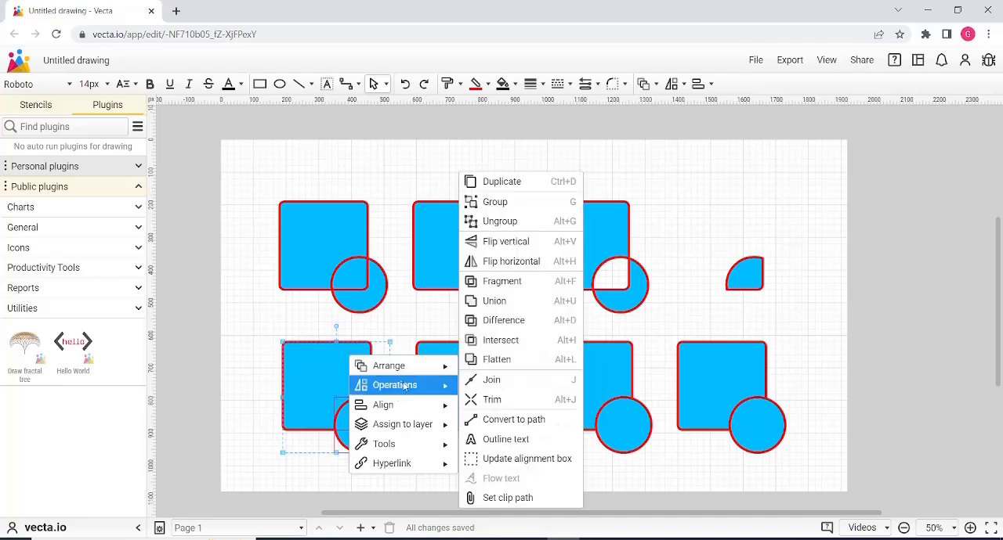
{"action": "left_click", "coordinate": [537, 368]}
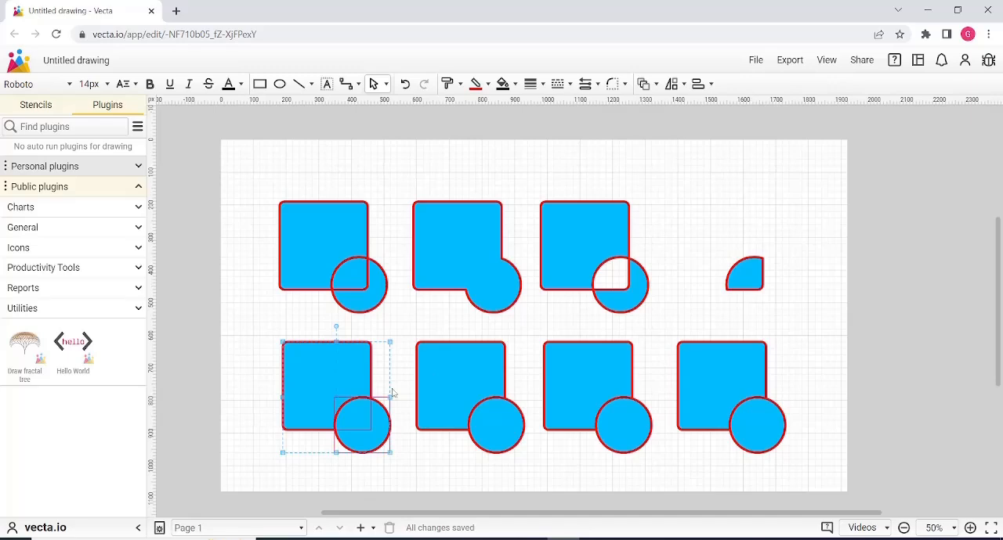
{"action": "left_click", "coordinate": [250, 338]}
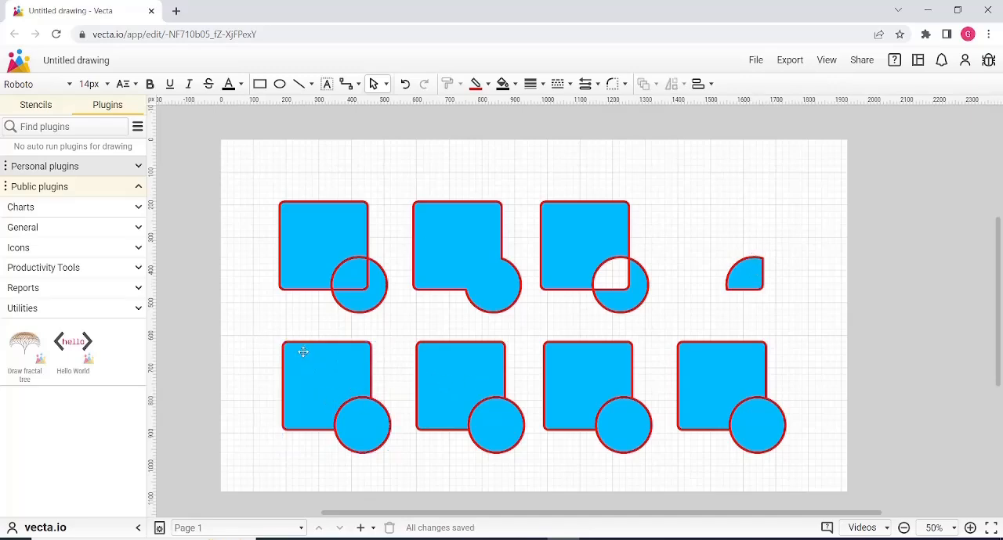
Pull the flattened square of the first lower-row pair away from its circle twice, undoing each move.
{"action": "left_click_drag", "start_coordinate": [303, 351], "coordinate": [236, 330]}
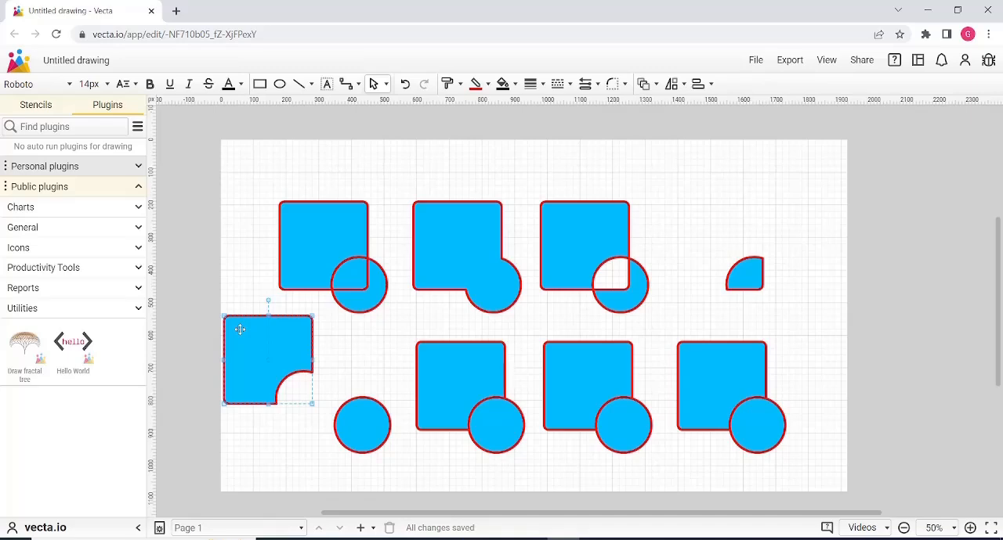
{"action": "key", "text": "ctrl+z"}
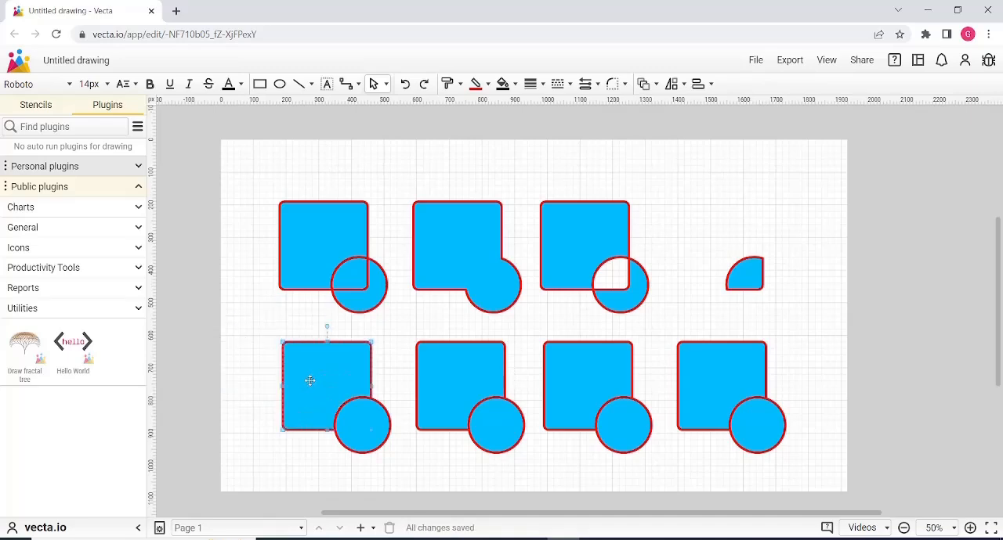
{"action": "left_click_drag", "start_coordinate": [310, 382], "coordinate": [263, 351]}
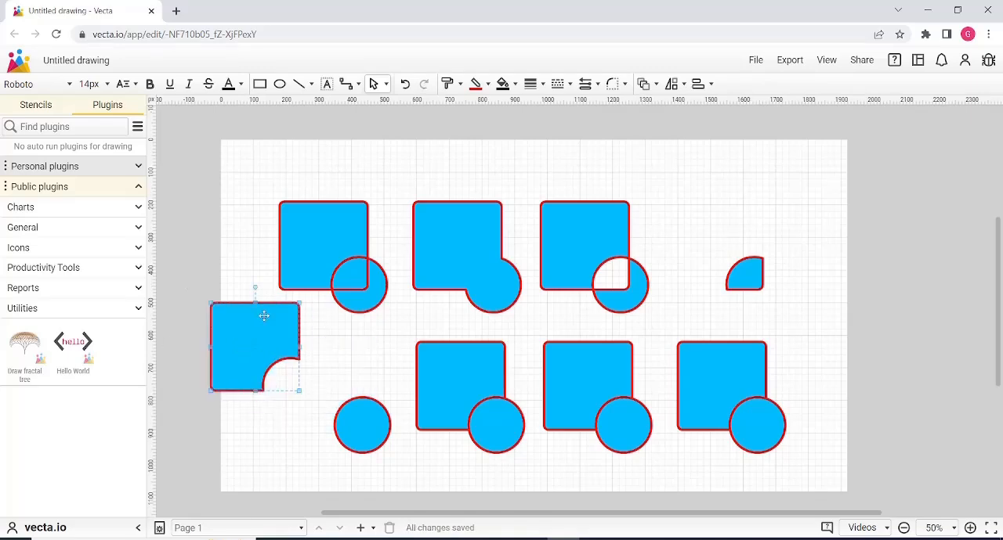
{"action": "key", "text": "ctrl+z"}
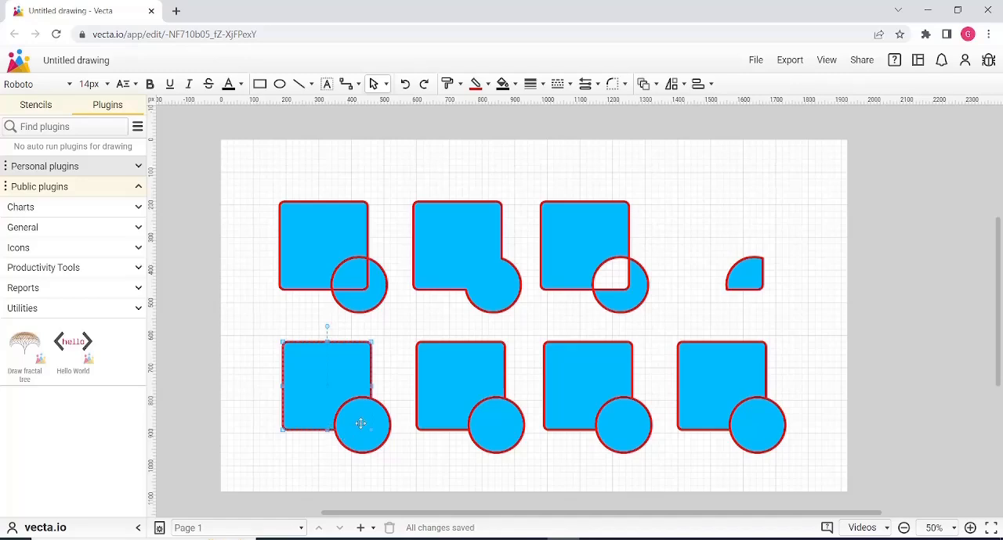
Pull the circle of the first lower-row pair away from the flattened square twice, undoing each move.
{"action": "left_click_drag", "start_coordinate": [358, 422], "coordinate": [397, 452]}
{"action": "key", "text": "ctrl+z"}
{"action": "left_click_drag", "start_coordinate": [376, 424], "coordinate": [419, 468]}
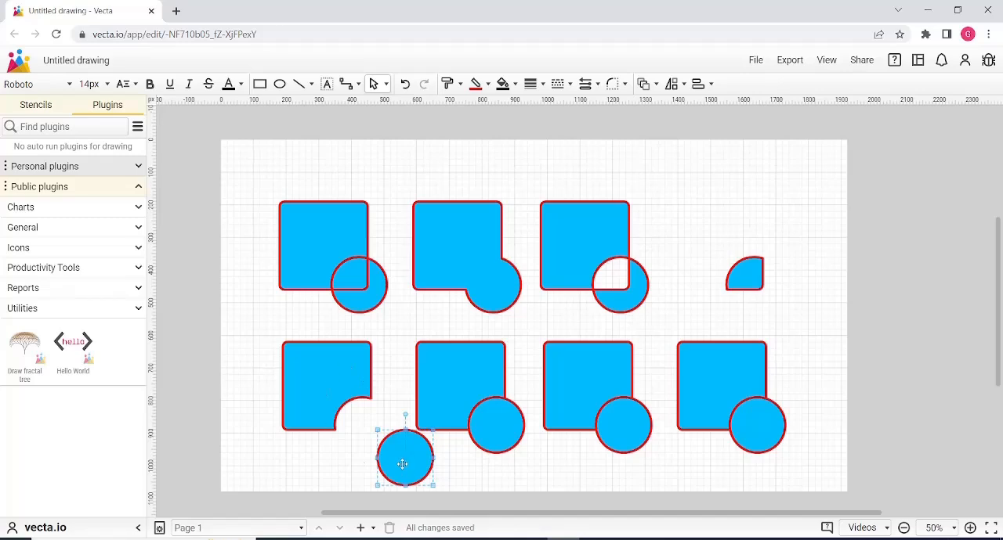
{"action": "key", "text": "ctrl+z"}
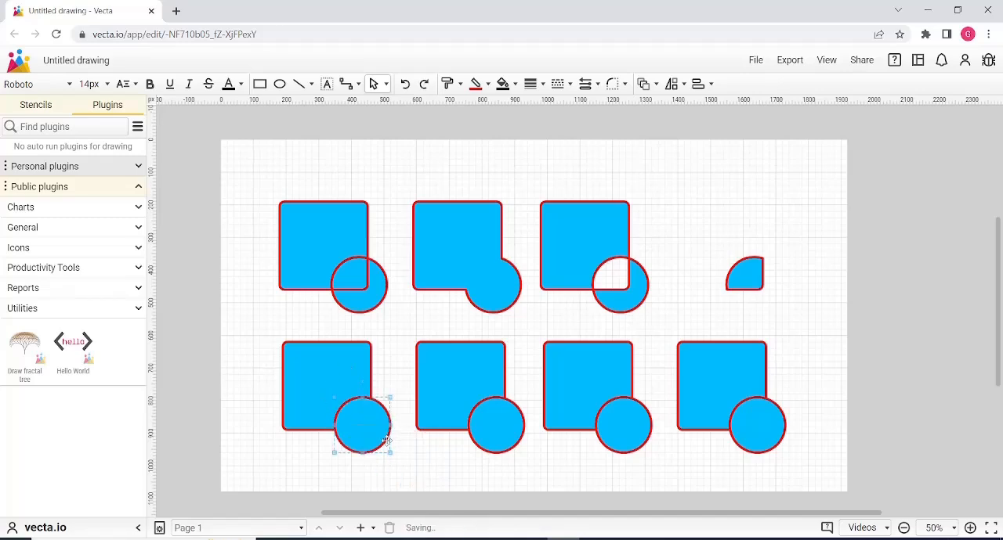
Move the flattened square of the first lower-row pair once more, undo the move and select both pieces in turn.
{"action": "left_click_drag", "start_coordinate": [331, 375], "coordinate": [295, 352]}
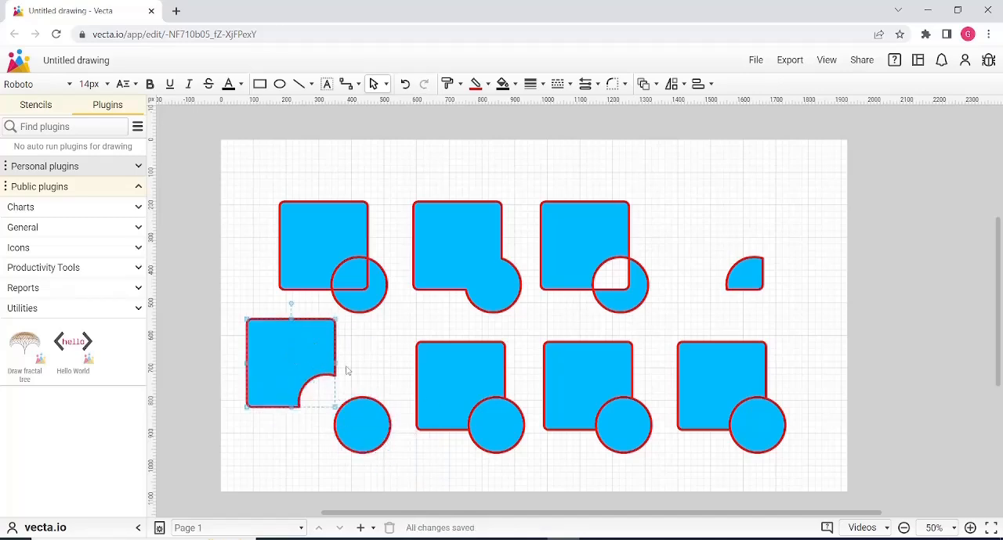
{"action": "key", "text": "ctrl+z"}
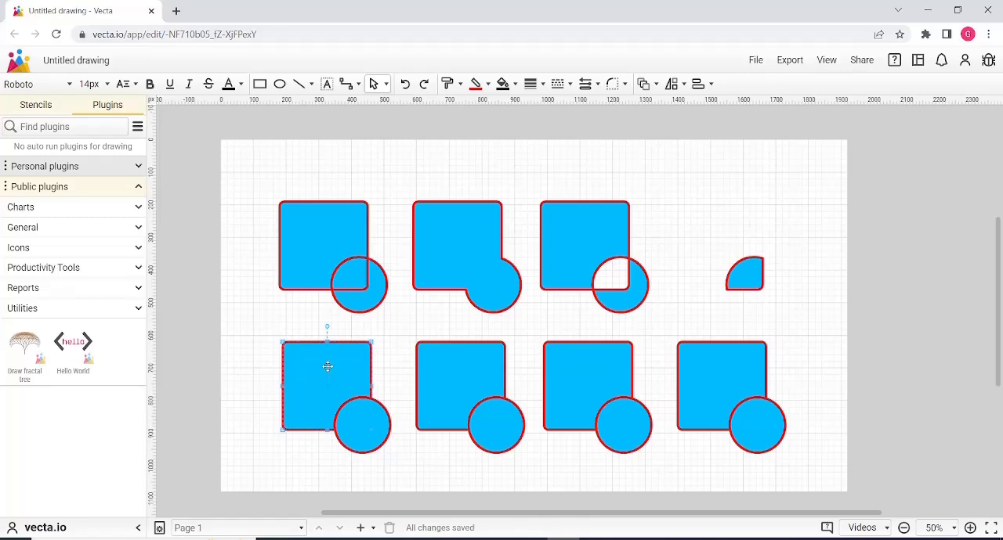
{"action": "left_click", "coordinate": [357, 427]}
{"action": "left_click", "coordinate": [331, 374]}
{"action": "left_click", "coordinate": [360, 435]}
Select the square and circle of the second lower-row pair and bring up the shape operations for them.
{"action": "left_click", "coordinate": [506, 418]}
{"action": "left_click", "coordinate": [464, 361]}
{"action": "left_click", "coordinate": [492, 424], "text": "shift"}
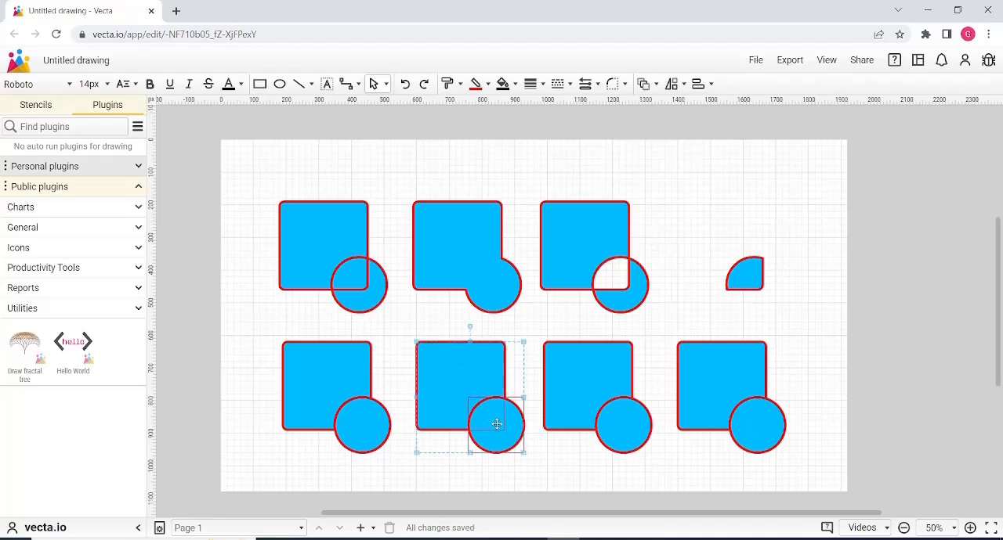
{"action": "right_click", "coordinate": [494, 424]}
{"action": "mouse_move", "coordinate": [503, 421]}
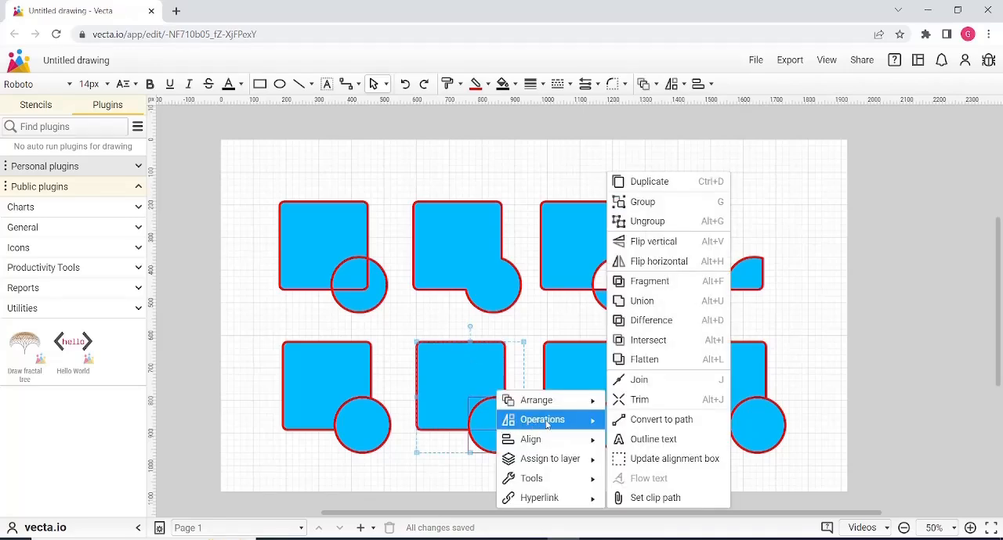